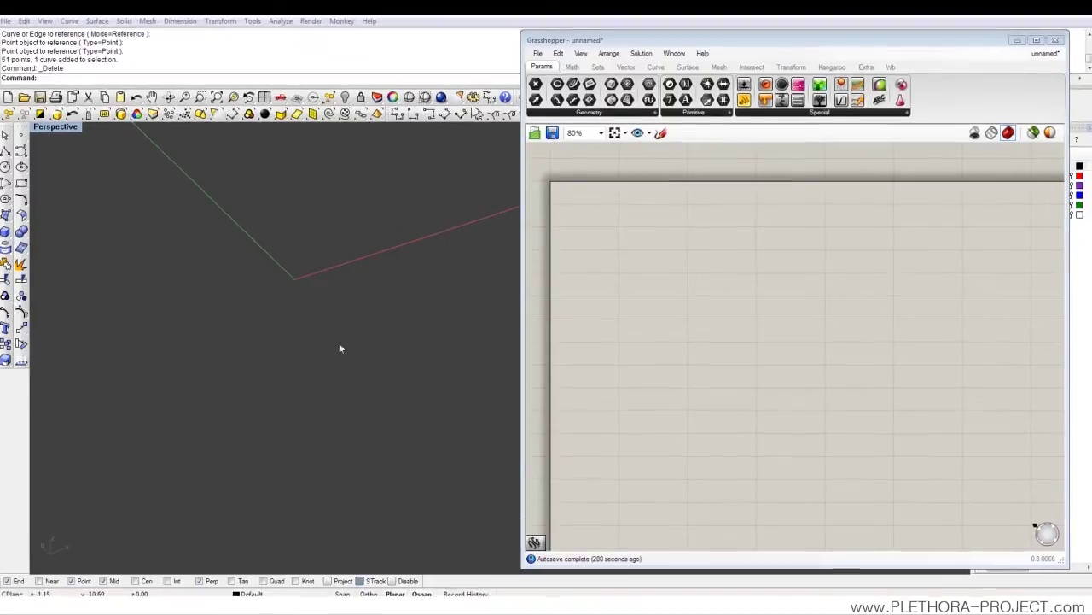
Draw a circle centred on the origin in the Perspective viewport.
{"action": "right_click_drag", "start_coordinate": [294, 279], "coordinate": [341, 333]}
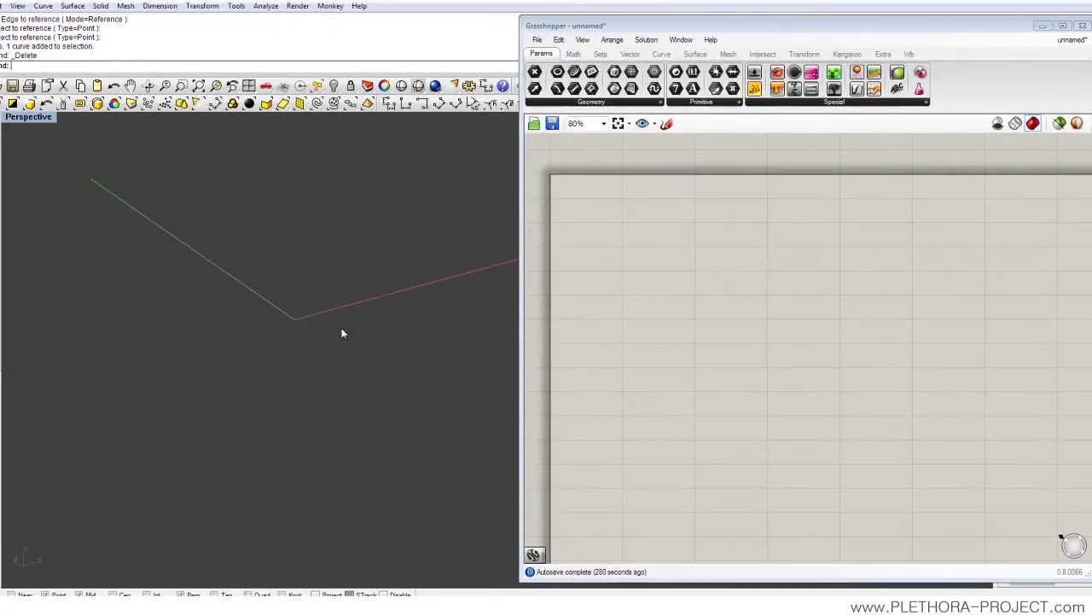
{"action": "left_click", "coordinate": [598, 54]}
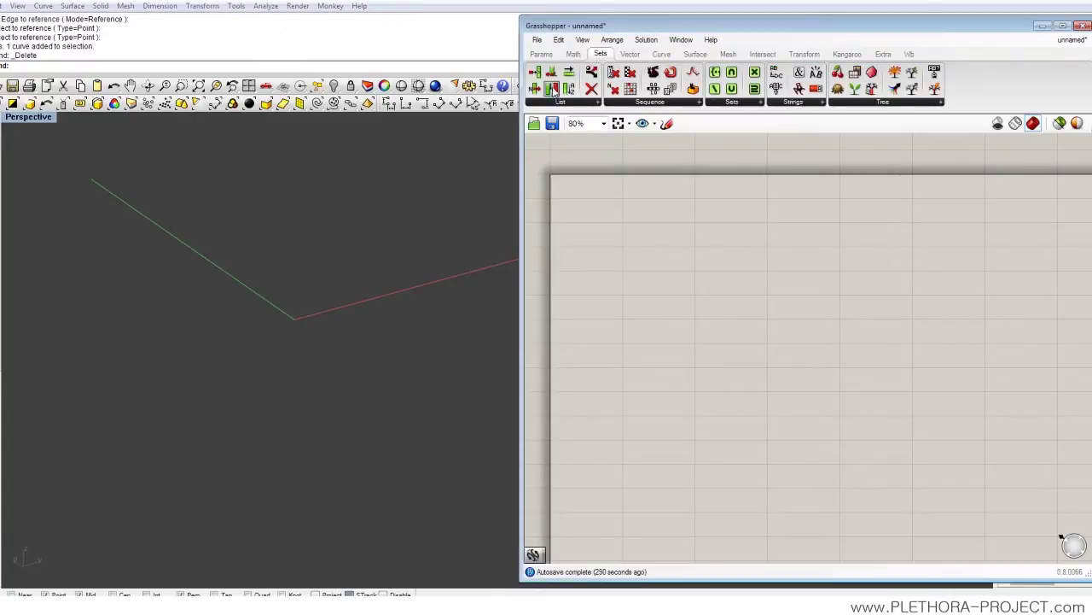
{"action": "left_click", "coordinate": [98, 104]}
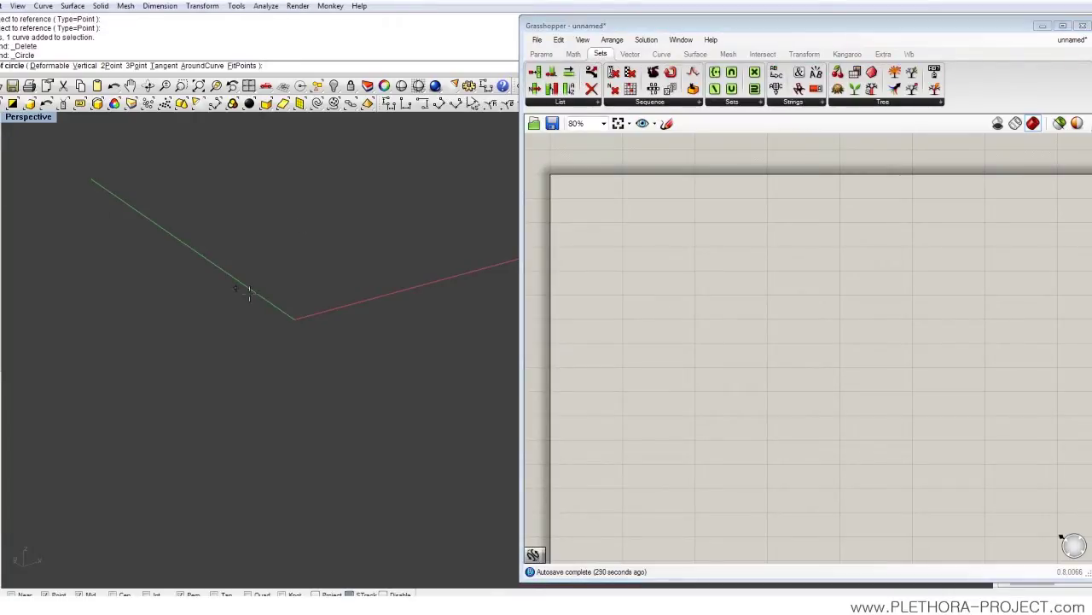
{"action": "left_click", "coordinate": [296, 319]}
{"action": "left_click", "coordinate": [307, 357]}
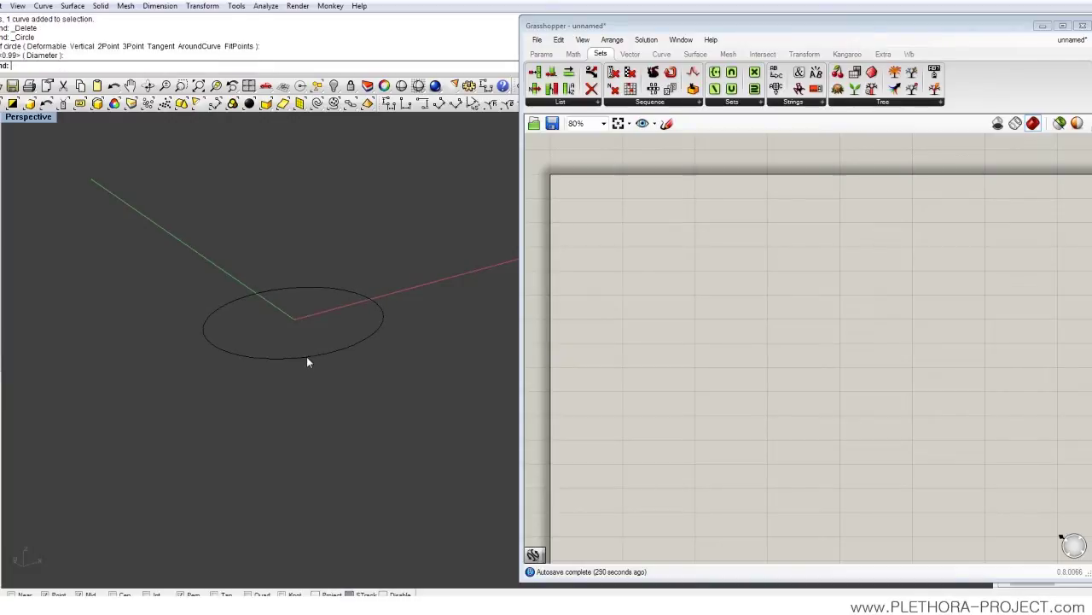
Copy the circle vertically with the Vertical option set to Yes, placing one copy above the original.
{"action": "left_click", "coordinate": [276, 358]}
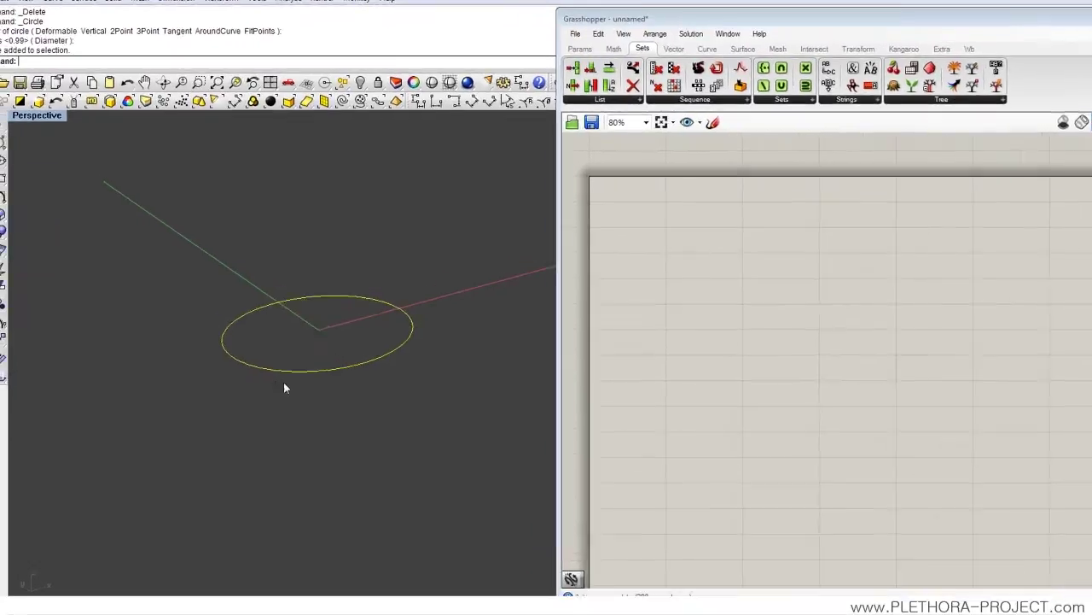
{"action": "type", "text": "Cop"}
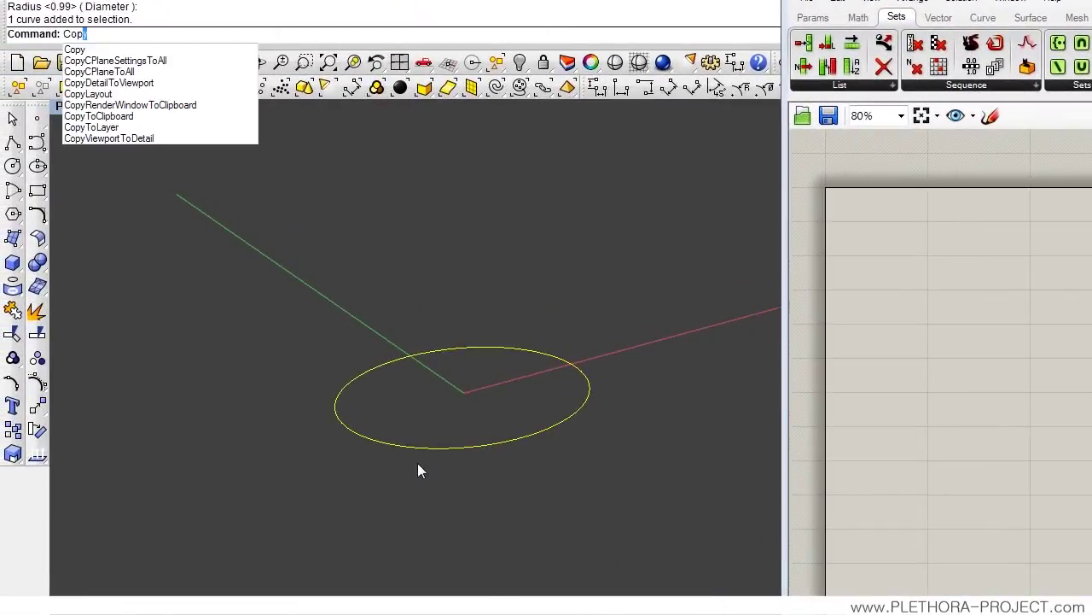
{"action": "type", "text": "y"}
{"action": "key", "text": "Return"}
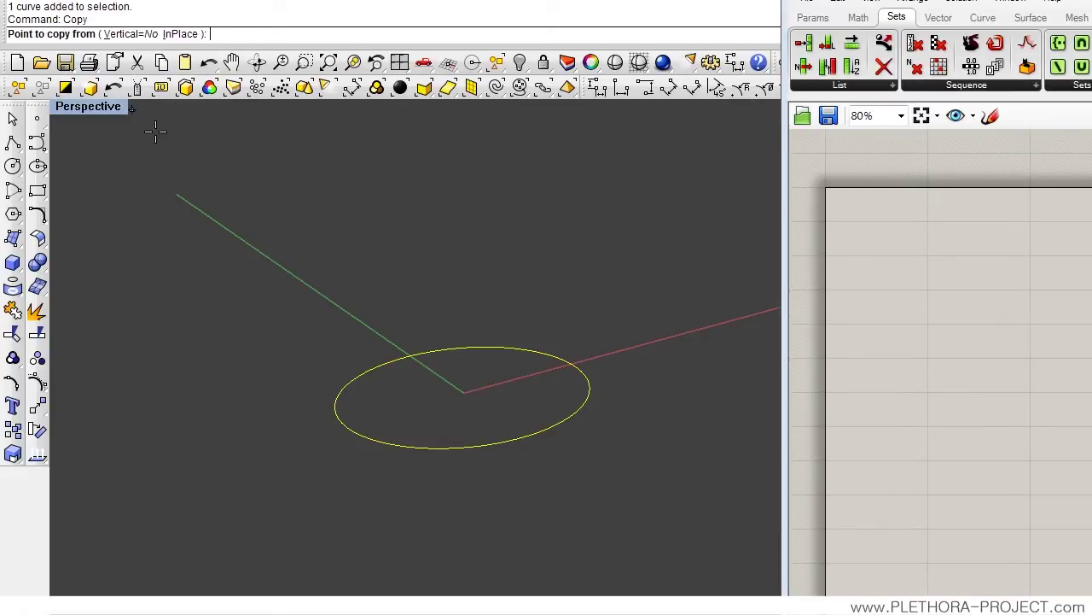
{"action": "left_click", "coordinate": [128, 34]}
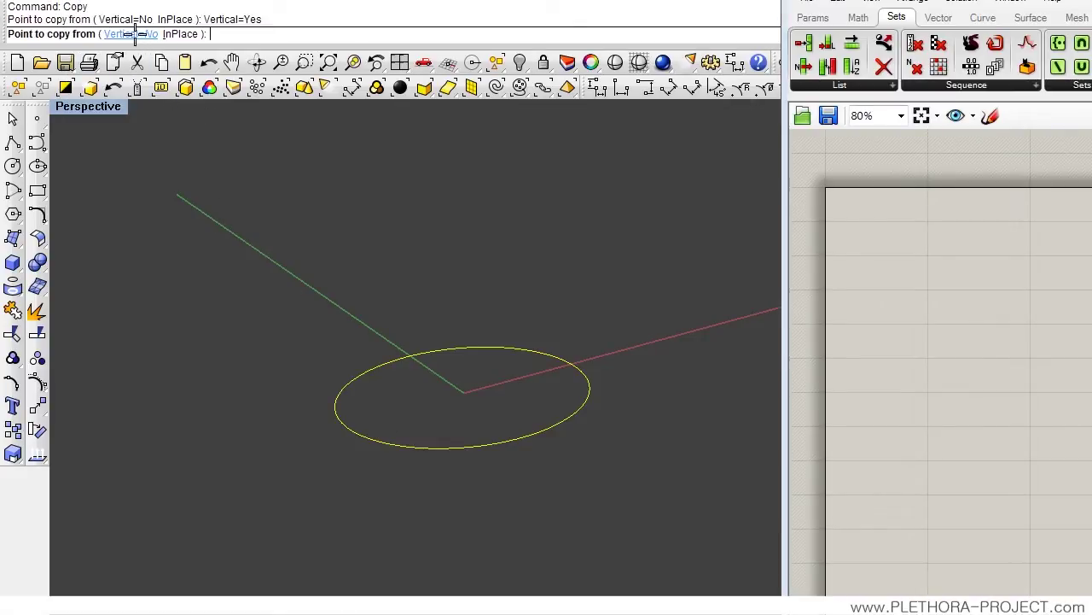
{"action": "left_click", "coordinate": [426, 427]}
{"action": "left_click", "coordinate": [425, 221]}
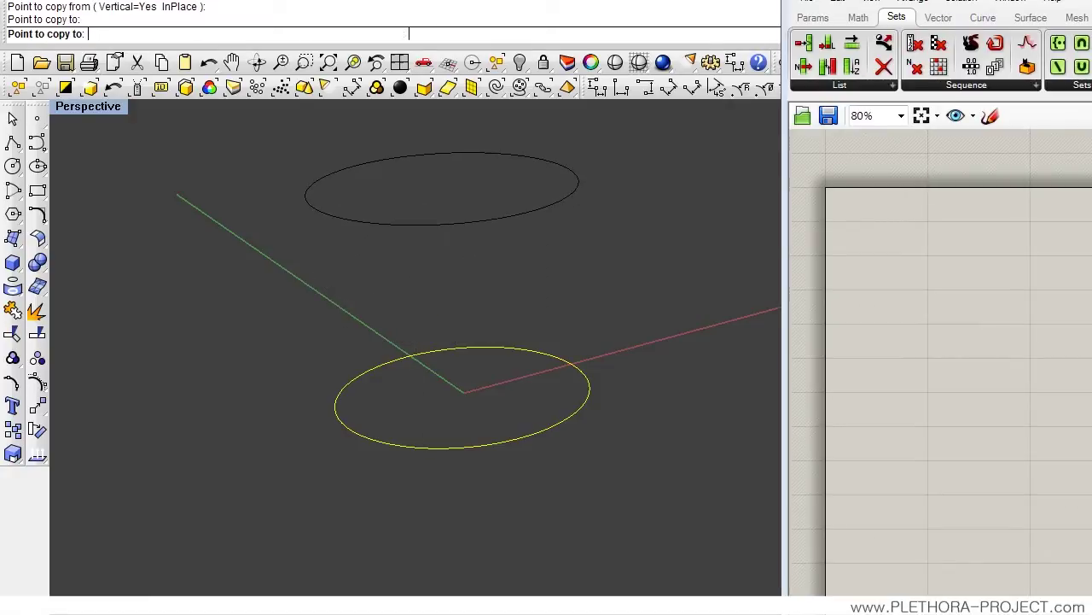
{"action": "right_click", "coordinate": [489, 309]}
{"action": "right_click_drag", "start_coordinate": [489, 310], "coordinate": [519, 383]}
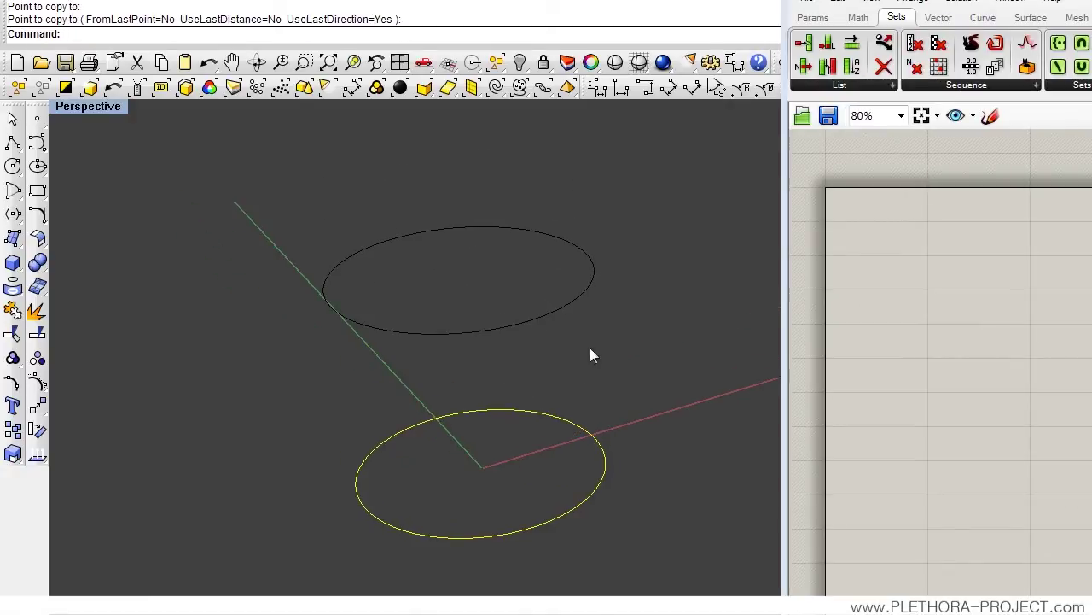
{"action": "right_click_drag", "start_coordinate": [634, 278], "coordinate": [622, 344]}
{"action": "key", "text": "Escape"}
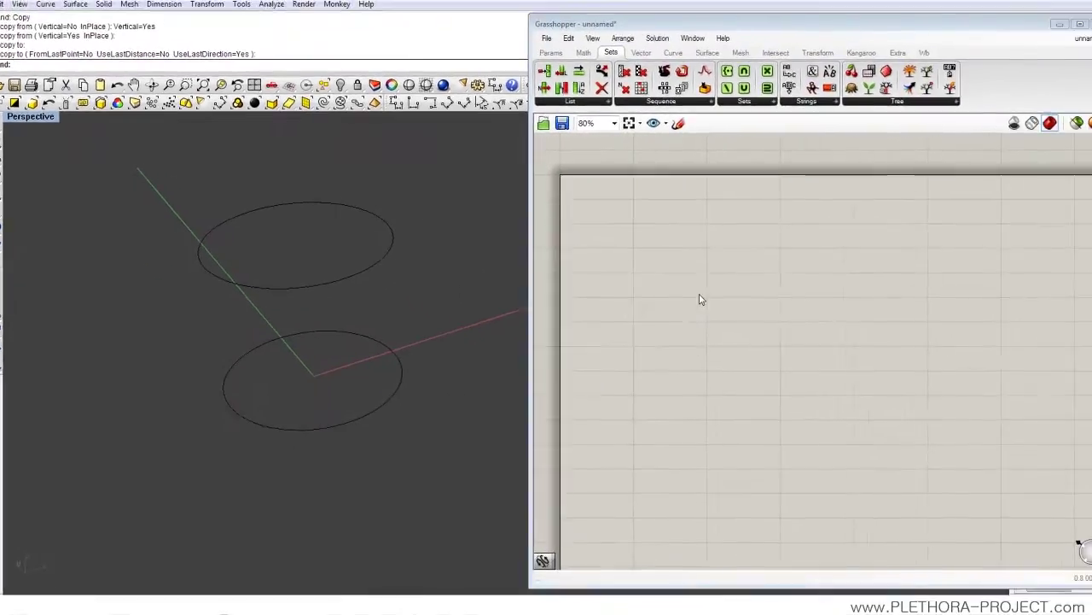
In Grasshopper, place a Curve parameter on the canvas and reference the upper circle in it.
{"action": "double_click", "coordinate": [618, 201]}
{"action": "type", "text": "CURV"}
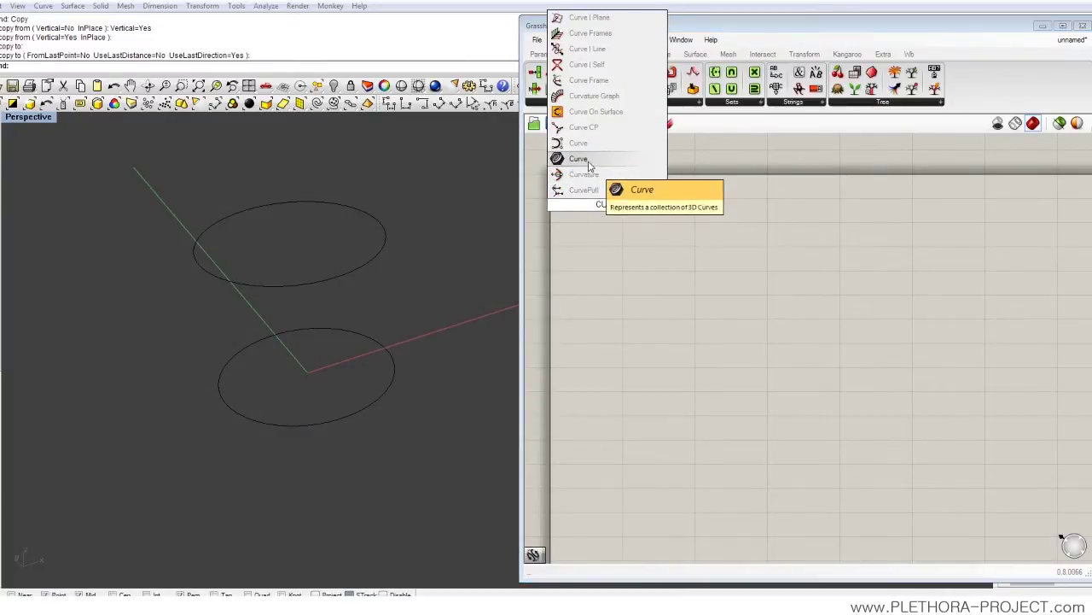
{"action": "left_click", "coordinate": [578, 159]}
{"action": "left_click_drag", "start_coordinate": [605, 207], "coordinate": [630, 264]}
{"action": "scroll", "coordinate": [635, 271], "scroll_direction": "up", "scroll_amount": 4}
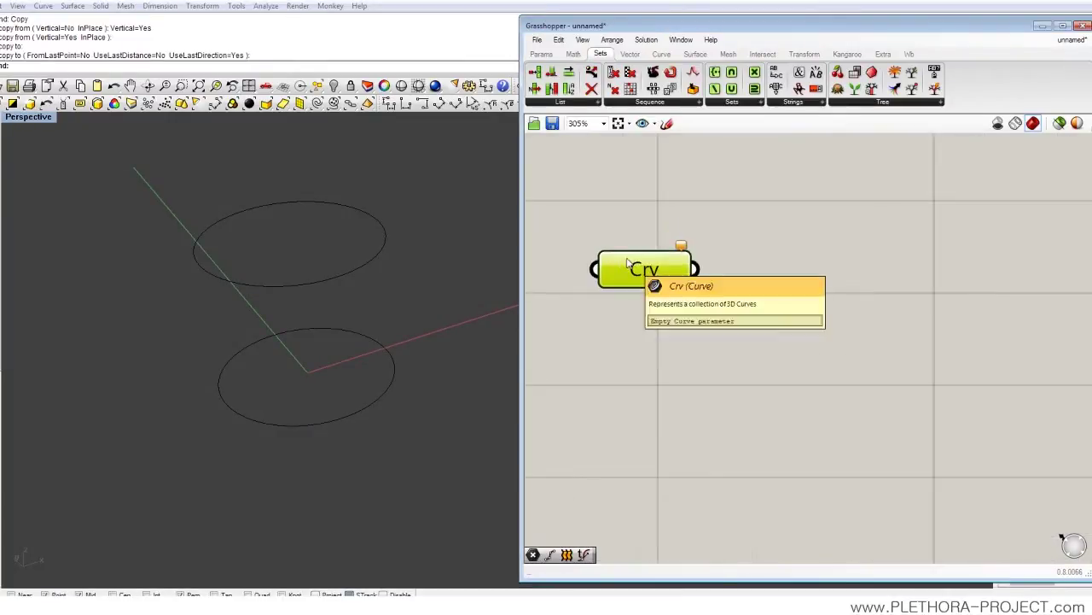
{"action": "scroll", "coordinate": [653, 281], "scroll_direction": "down", "scroll_amount": 2}
{"action": "right_click", "coordinate": [653, 279]}
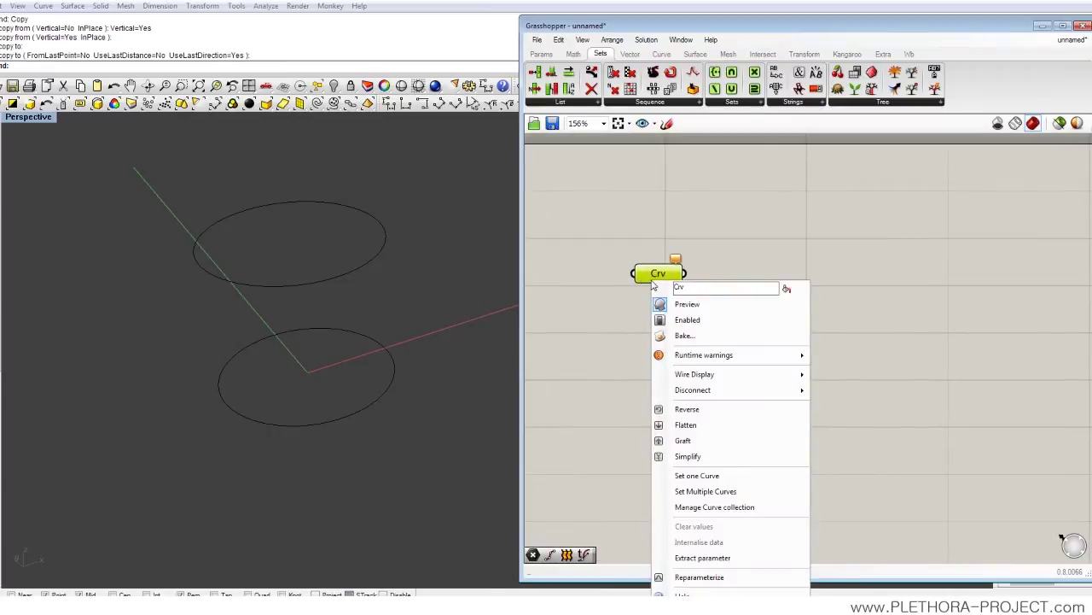
{"action": "left_click", "coordinate": [697, 475]}
{"action": "left_click", "coordinate": [379, 262]}
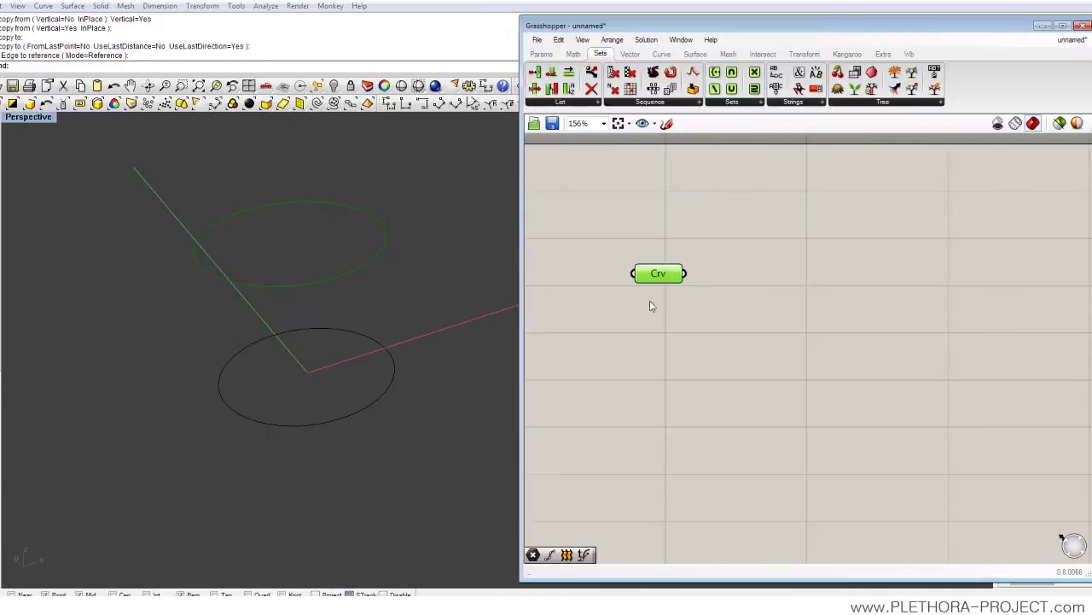
Duplicate the Curve parameter below the first one and reference the lower circle in the copy.
{"action": "left_click_drag", "start_coordinate": [657, 274], "coordinate": [615, 344]}
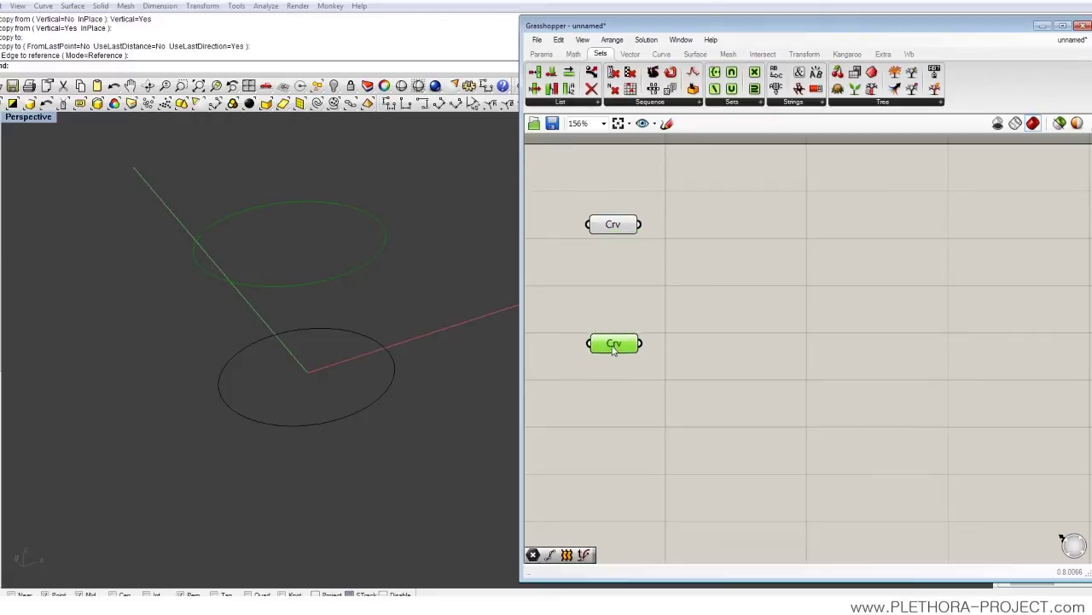
{"action": "right_click", "coordinate": [614, 344]}
{"action": "left_click", "coordinate": [657, 484]}
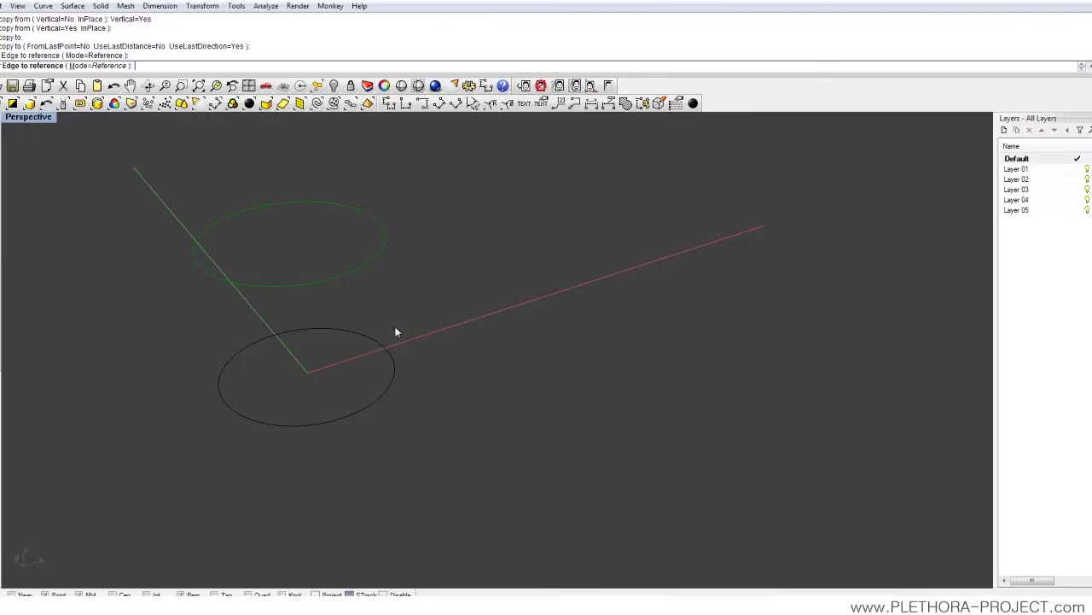
{"action": "left_click", "coordinate": [394, 363]}
{"action": "mouse_move", "coordinate": [393, 320]}
{"action": "right_mouse_down"}
{"action": "mouse_move", "coordinate": [419, 302]}
{"action": "mouse_move", "coordinate": [406, 309]}
{"action": "right_mouse_up"}
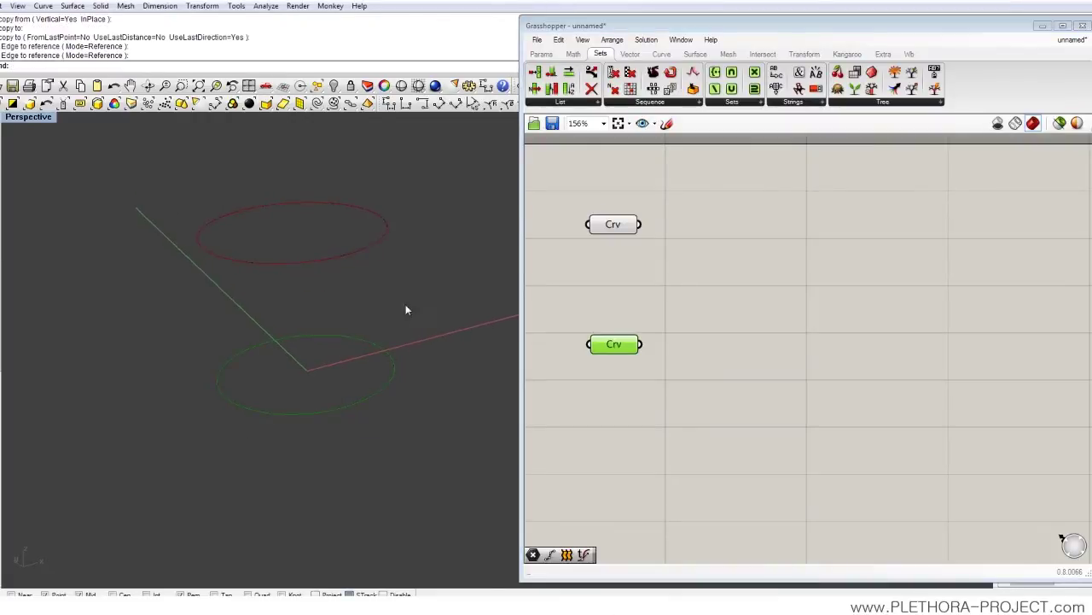
Add a Divide Curve component and connect the upper circle's Curve parameter to its C input.
{"action": "double_click", "coordinate": [695, 273]}
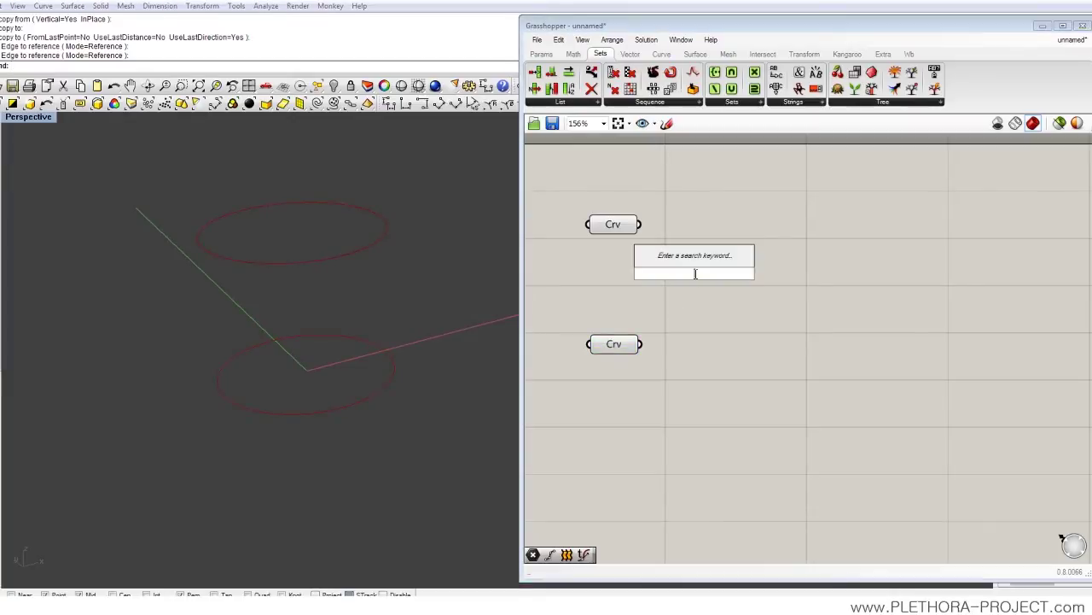
{"action": "type", "text": "div"}
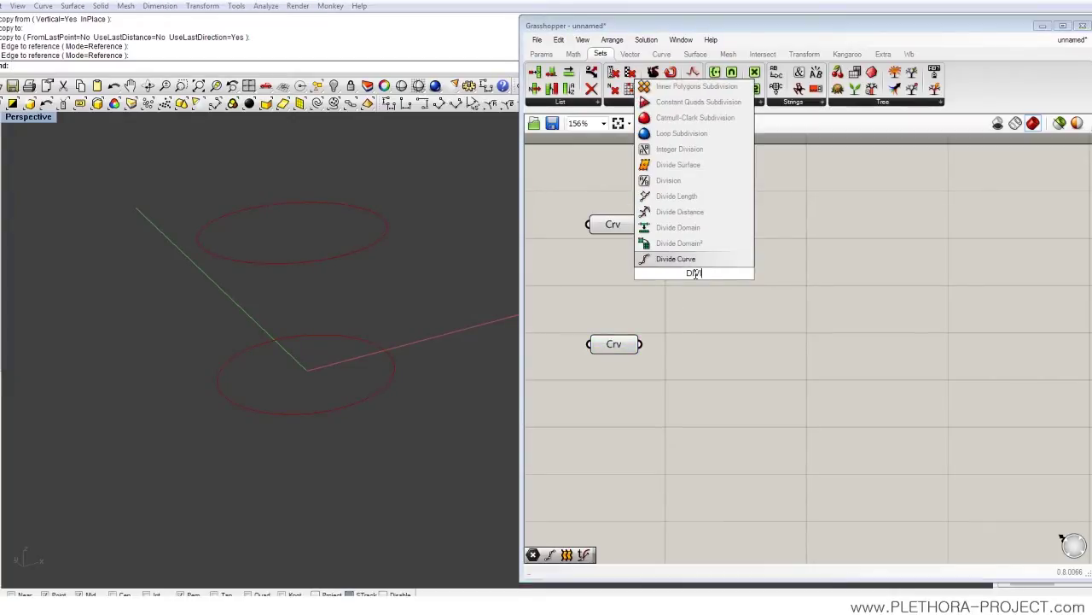
{"action": "left_click", "coordinate": [681, 260]}
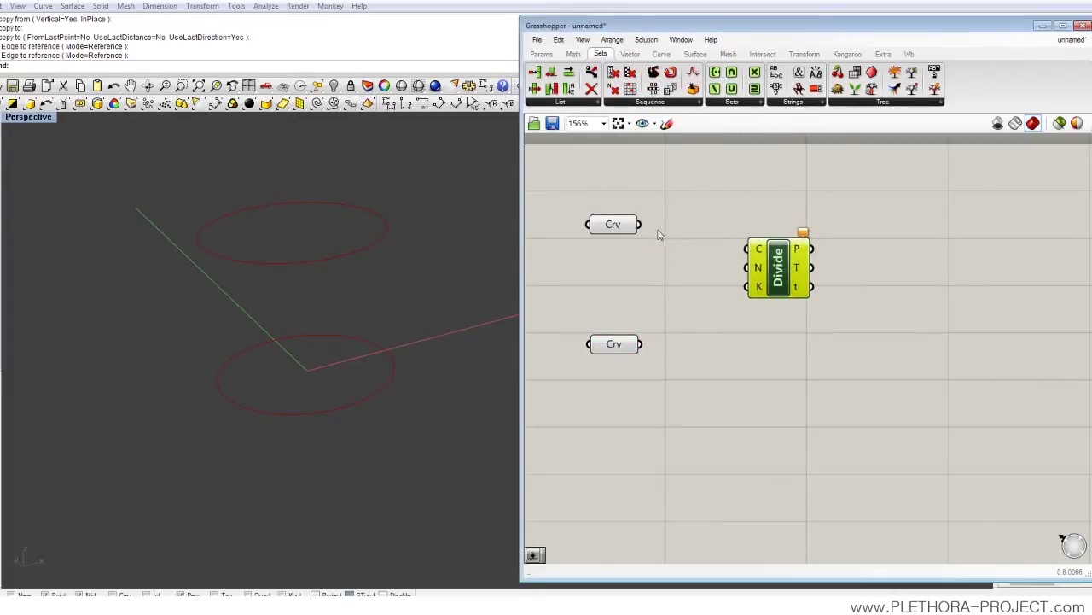
{"action": "left_click_drag", "start_coordinate": [641, 225], "coordinate": [748, 249]}
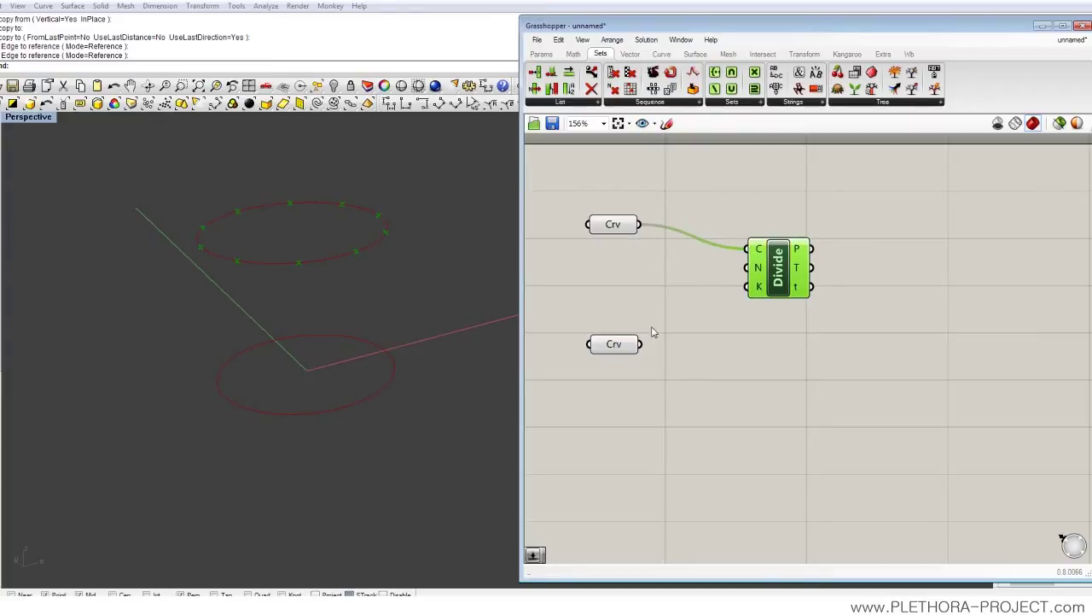
Duplicate the Divide Curve component and connect the lower circle's Curve parameter to the copy's C input.
{"action": "left_click_drag", "start_coordinate": [794, 274], "coordinate": [798, 345]}
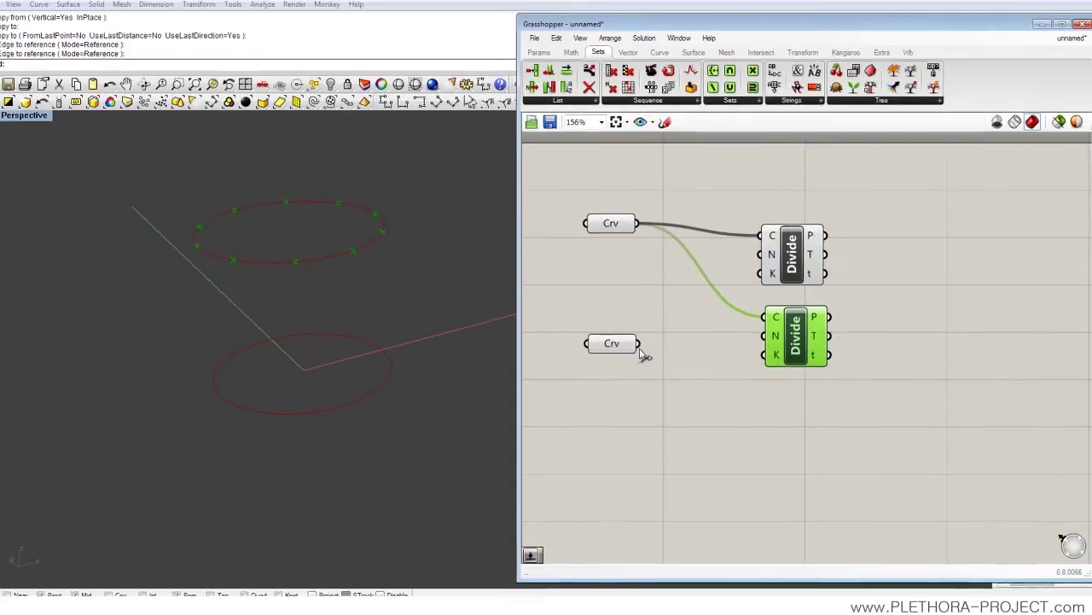
{"action": "left_click_drag", "start_coordinate": [642, 343], "coordinate": [761, 325]}
{"action": "left_click_drag", "start_coordinate": [657, 283], "coordinate": [663, 274]}
{"action": "left_click", "coordinate": [540, 126]}
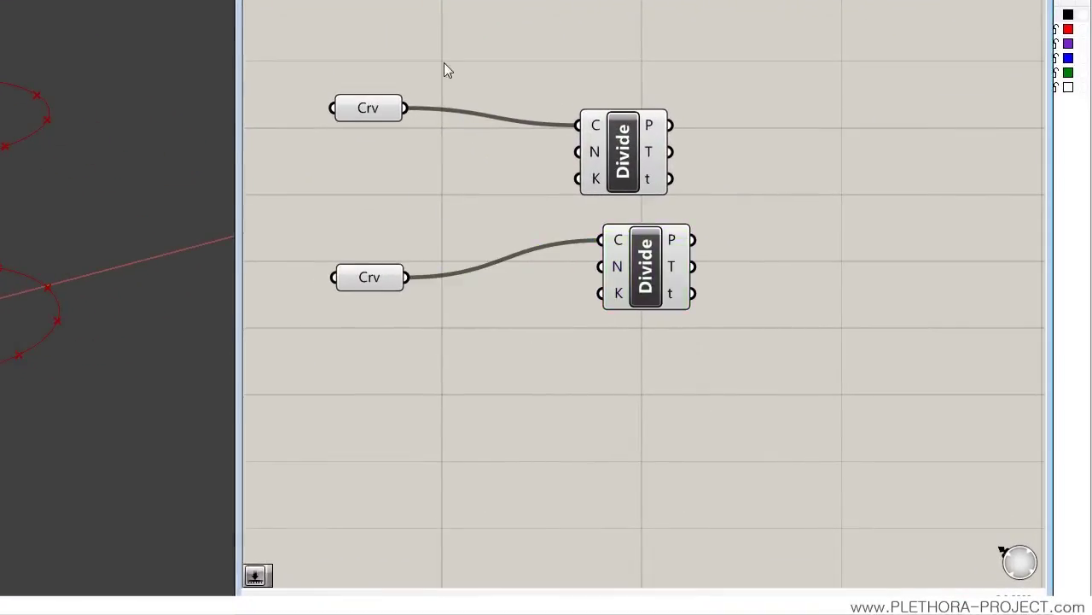
Add a Number Slider between the two Curve parameters.
{"action": "double_click", "coordinate": [351, 205]}
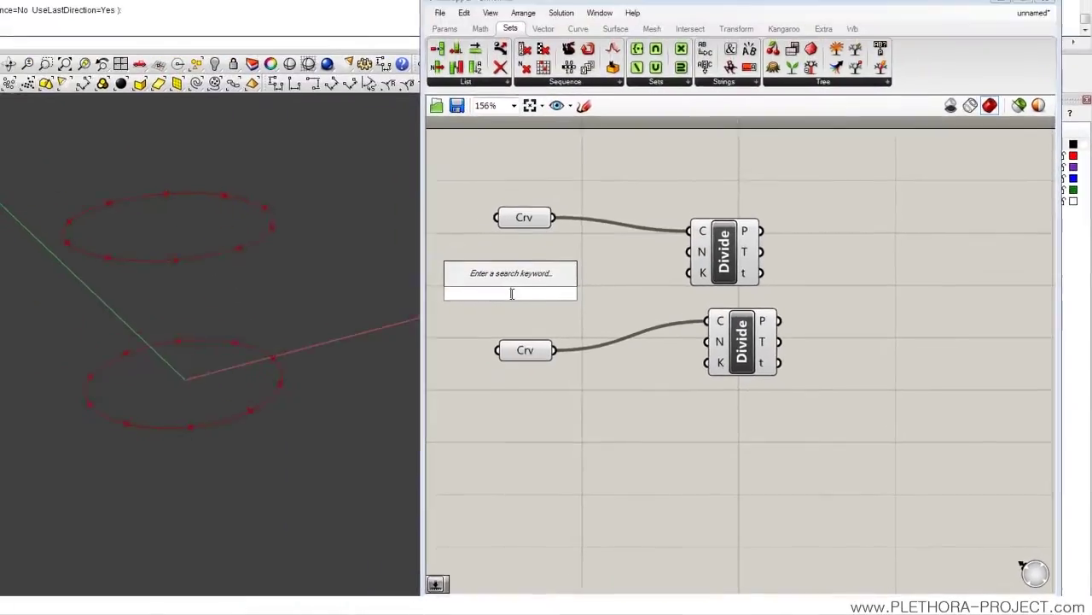
{"action": "type", "text": "DIV"}
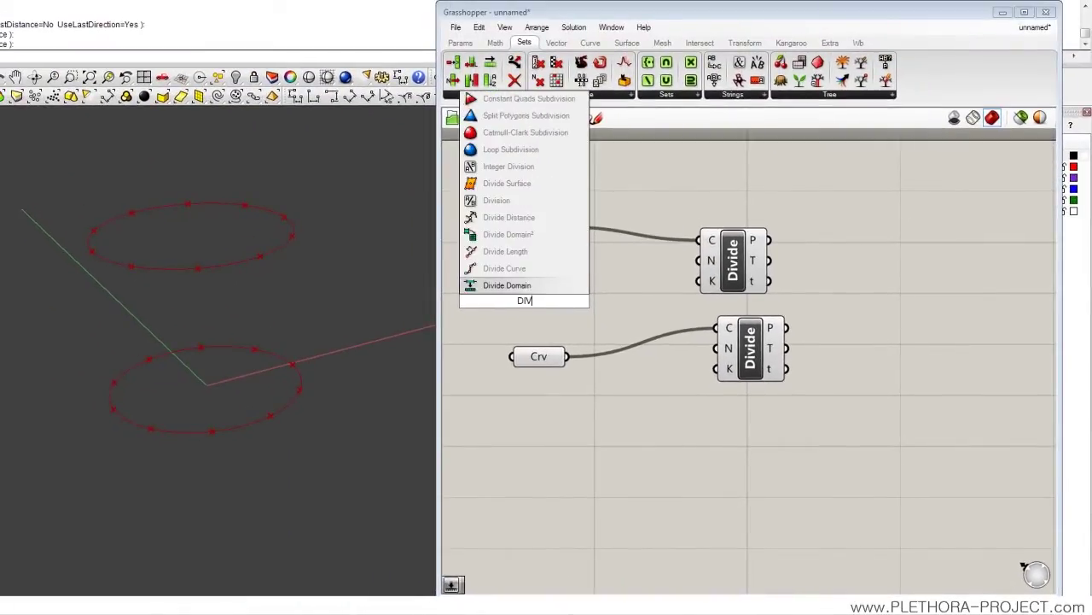
{"action": "type", "text": "I"}
{"action": "key", "text": "BackSpace"}
{"action": "key", "text": "BackSpace"}
{"action": "key", "text": "BackSpace"}
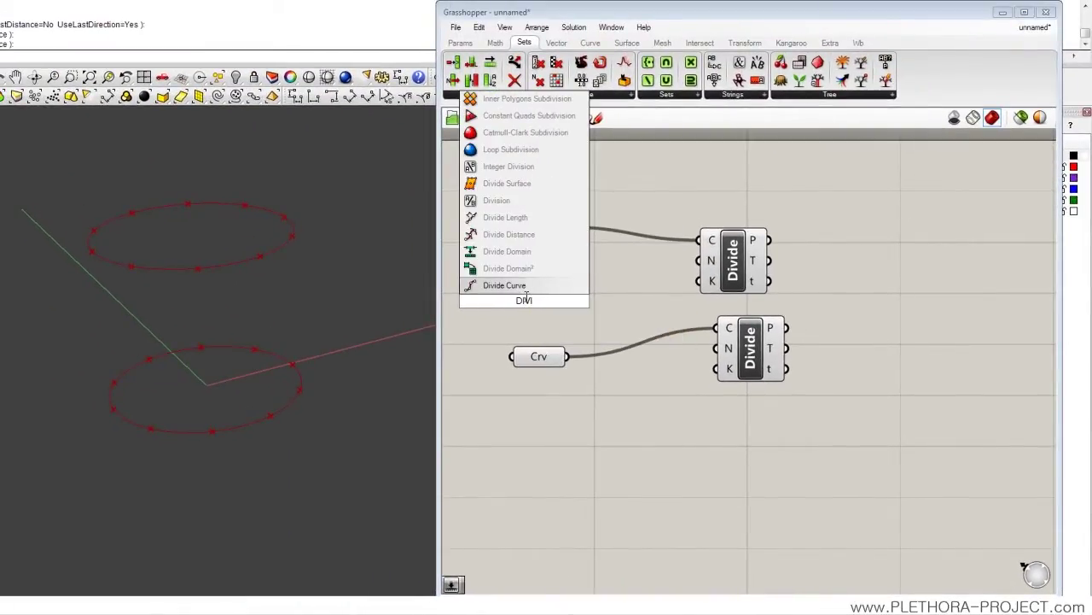
{"action": "key", "text": "BackSpace"}
{"action": "type", "text": "SLIDE"}
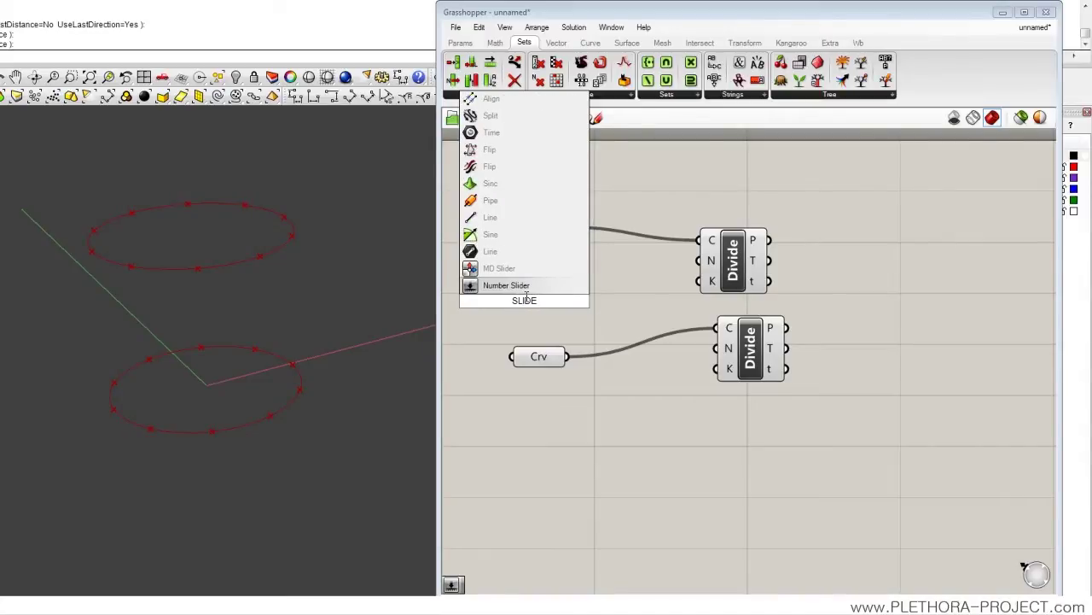
{"action": "key", "text": "Return"}
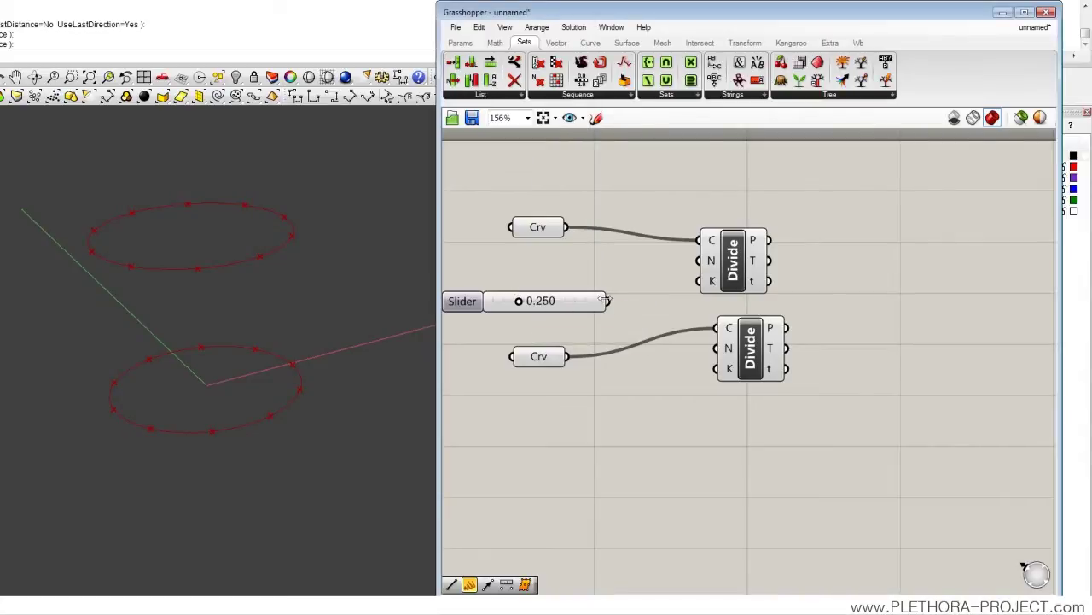
Set the slider type to integers and its maximum to 40.
{"action": "right_click", "coordinate": [571, 303]}
{"action": "mouse_move", "coordinate": [608, 411]}
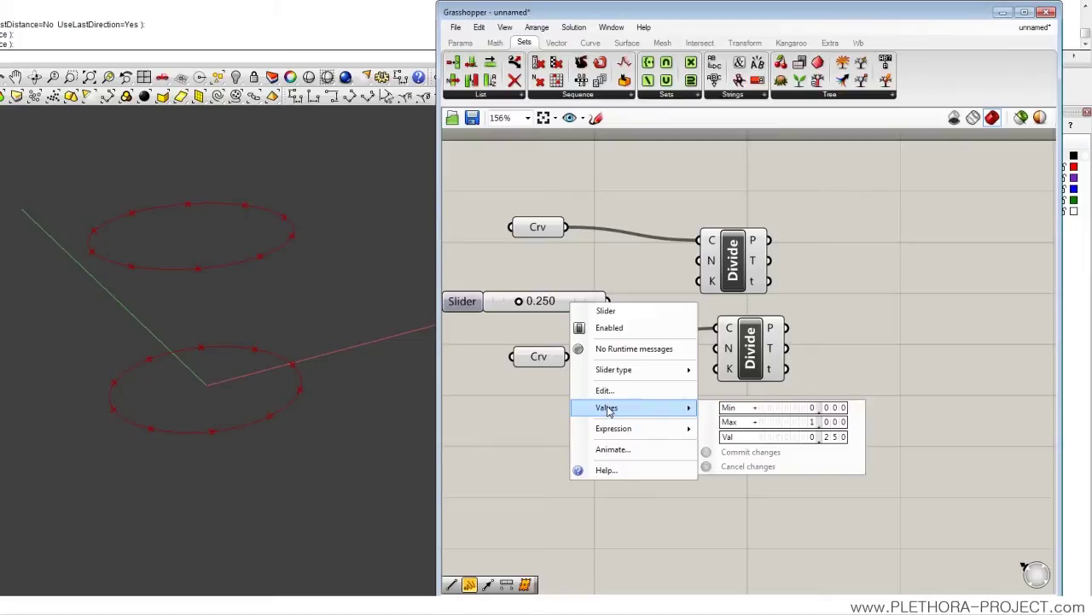
{"action": "mouse_move", "coordinate": [687, 370]}
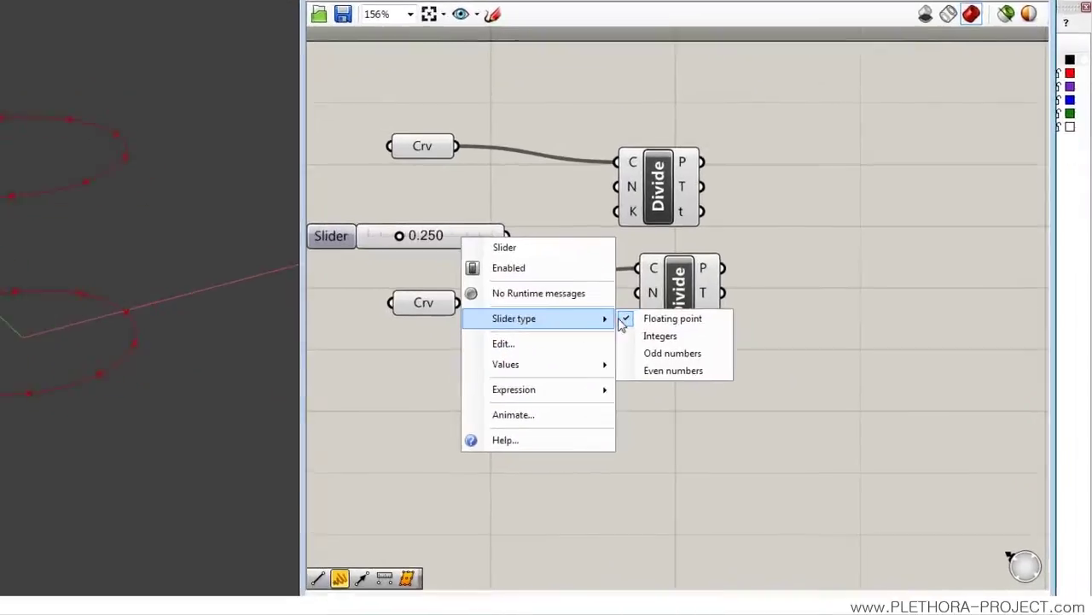
{"action": "left_click", "coordinate": [730, 382]}
{"action": "right_click", "coordinate": [364, 203]}
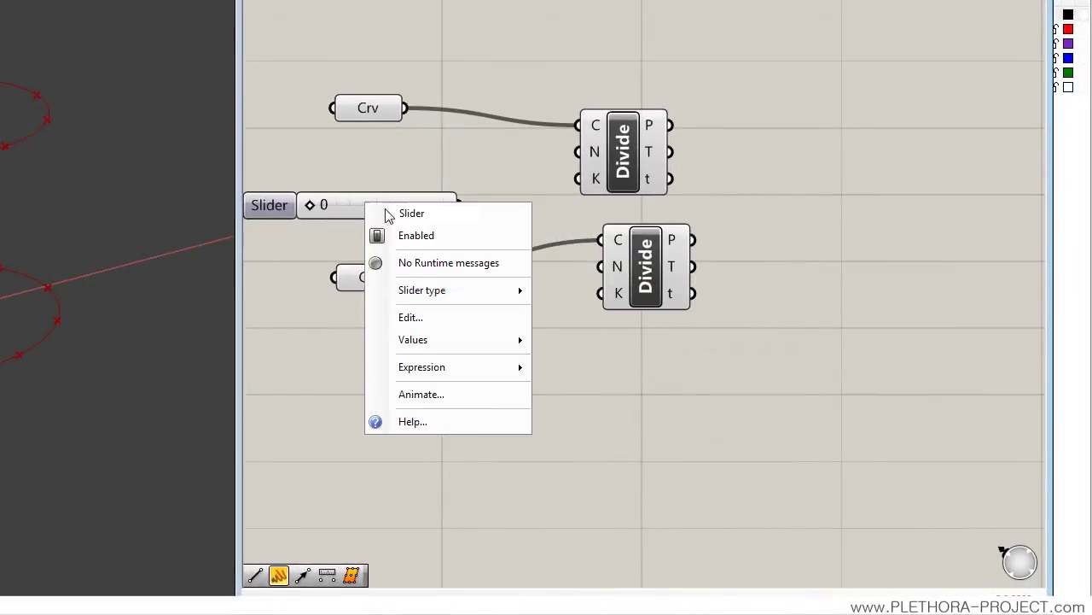
{"action": "left_click", "coordinate": [407, 315]}
{"action": "double_click", "coordinate": [459, 368]}
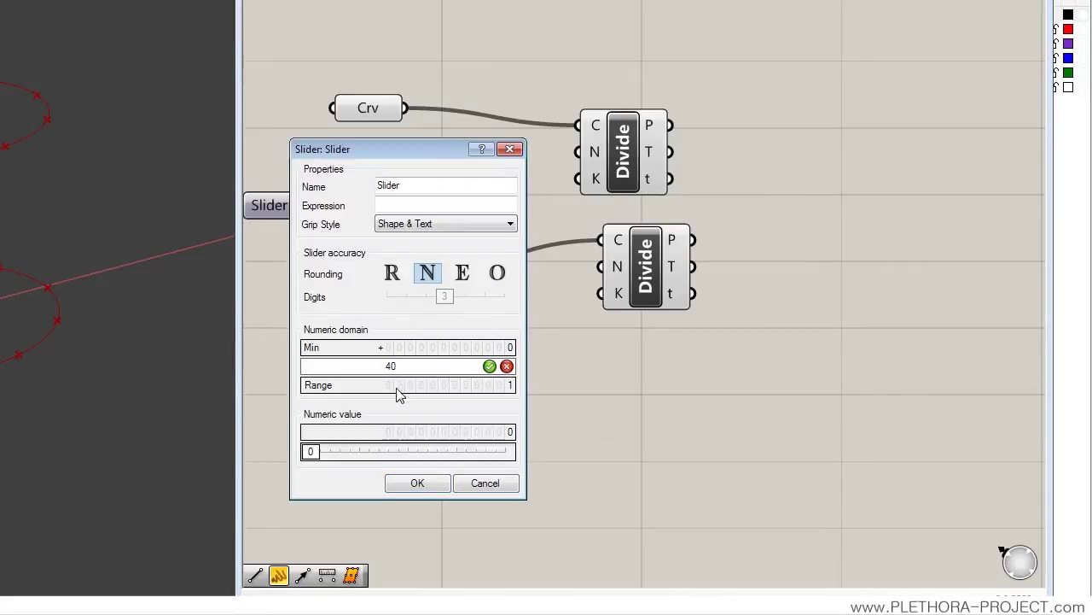
{"action": "left_click", "coordinate": [417, 483]}
Connect the slider to the N inputs of both Divide Curve components and move the components away from the slider.
{"action": "left_click_drag", "start_coordinate": [418, 208], "coordinate": [577, 152]}
{"action": "left_click_drag", "start_coordinate": [490, 196], "coordinate": [601, 266]}
{"action": "left_click_drag", "start_coordinate": [631, 165], "coordinate": [677, 139]}
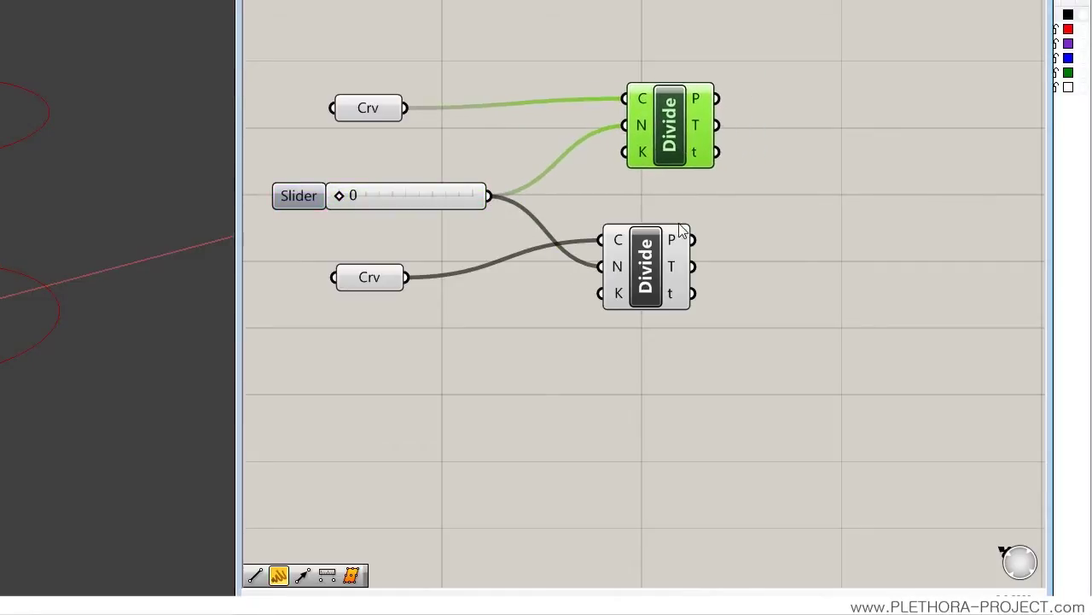
{"action": "left_click_drag", "start_coordinate": [601, 287], "coordinate": [660, 272]}
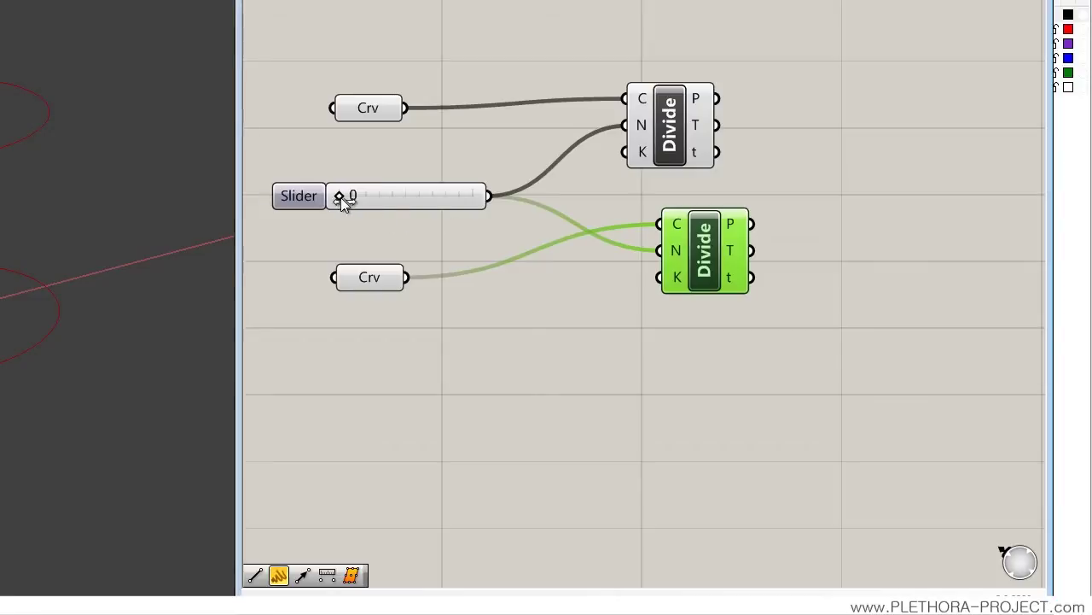
Spread the two Divide Curve components further apart and set the shared division slider to 27.
{"action": "left_click_drag", "start_coordinate": [680, 166], "coordinate": [710, 173]}
{"action": "left_click_drag", "start_coordinate": [705, 267], "coordinate": [702, 311]}
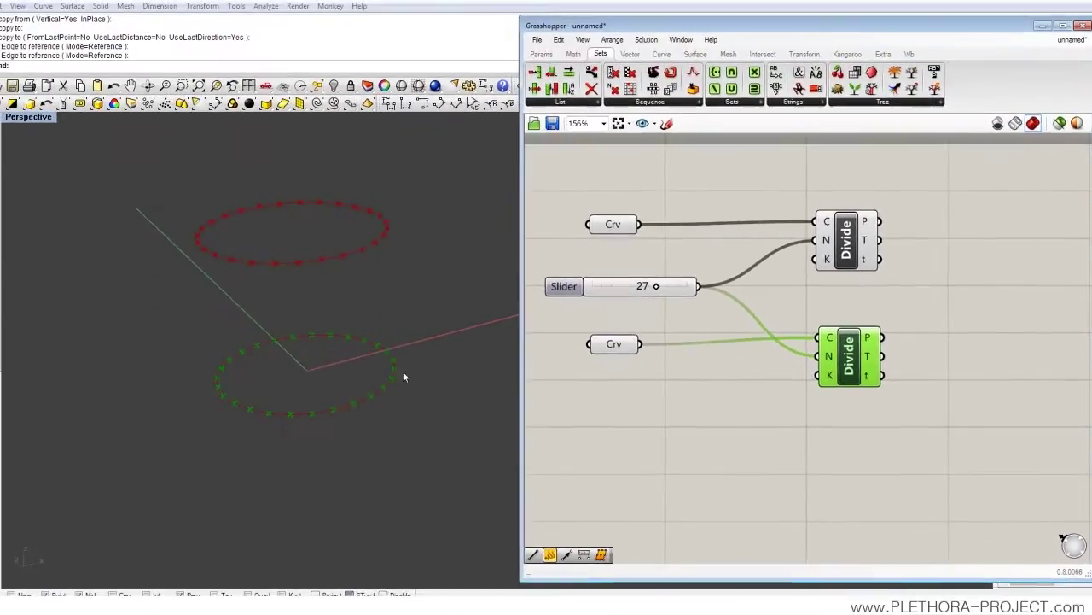
{"action": "mouse_move", "coordinate": [655, 287]}
{"action": "left_mouse_down"}
{"action": "mouse_move", "coordinate": [672, 289]}
{"action": "mouse_move", "coordinate": [639, 286]}
{"action": "mouse_move", "coordinate": [680, 286]}
{"action": "mouse_move", "coordinate": [629, 286]}
{"action": "mouse_move", "coordinate": [659, 288]}
{"action": "left_mouse_up"}
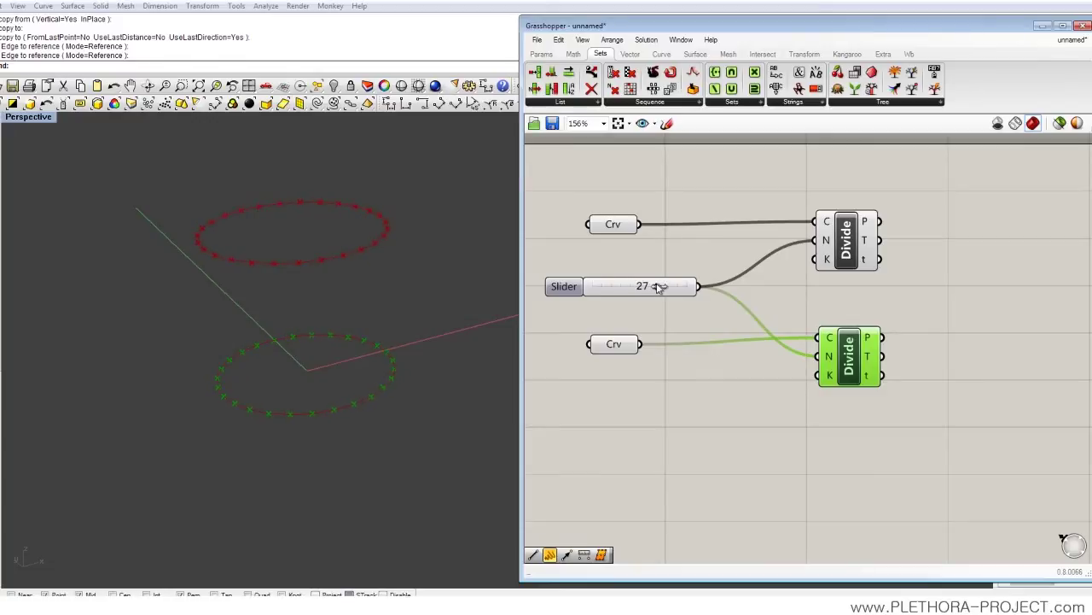
{"action": "left_click", "coordinate": [731, 395]}
{"action": "right_click_drag", "start_coordinate": [797, 415], "coordinate": [754, 426]}
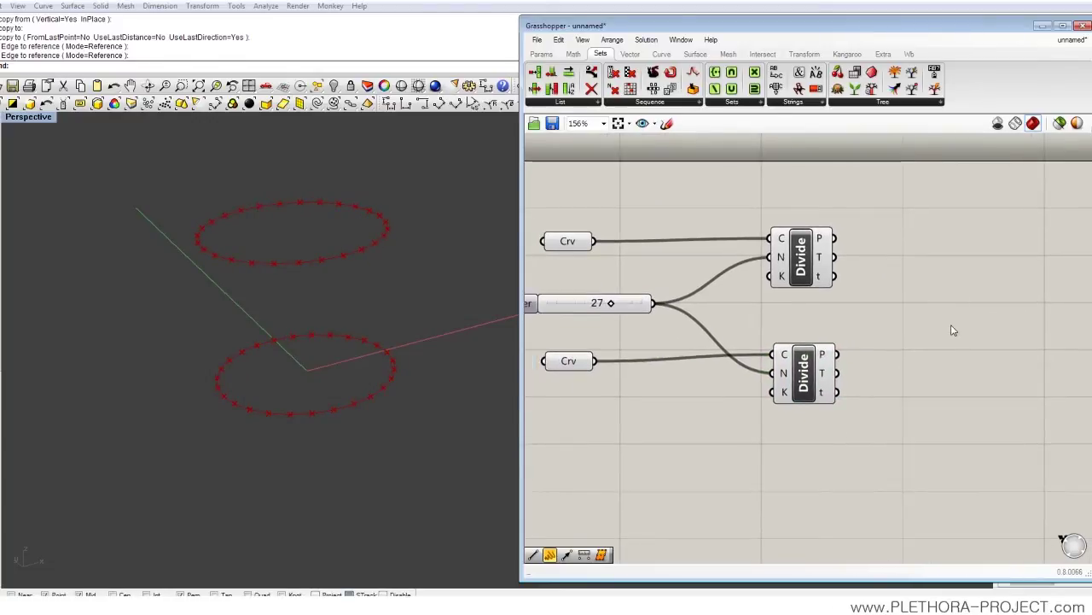
Add a Shift List component beside the lower Divide Curve component.
{"action": "left_click", "coordinate": [577, 103]}
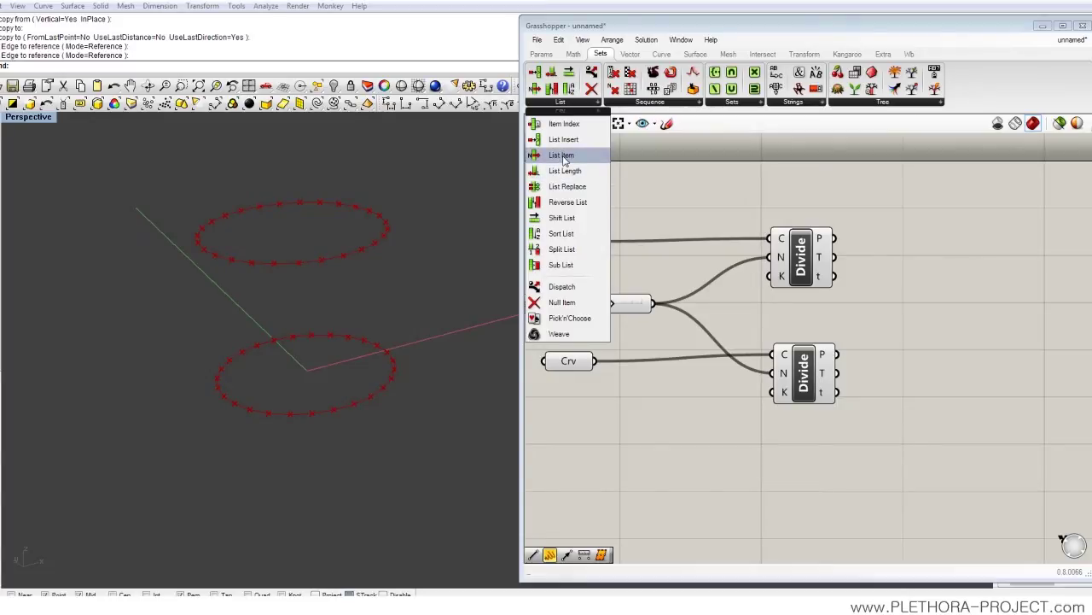
{"action": "left_click", "coordinate": [558, 218]}
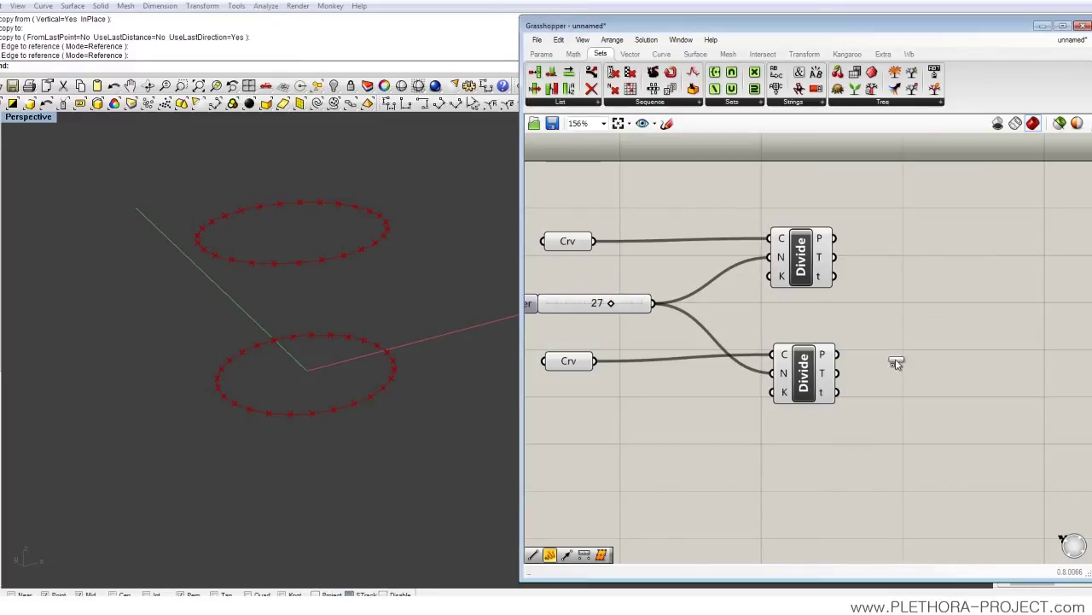
{"action": "left_click", "coordinate": [957, 397]}
{"action": "right_click_drag", "start_coordinate": [935, 438], "coordinate": [892, 365]}
{"action": "left_click_drag", "start_coordinate": [892, 365], "coordinate": [888, 368]}
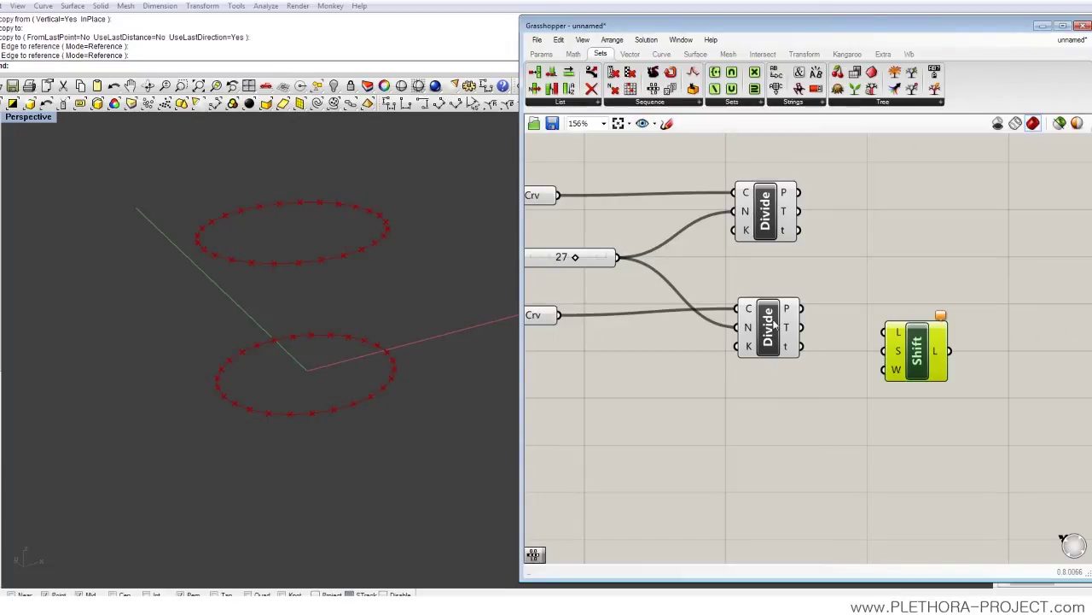
Add a panel fed by the lower Divide Curve's P output and widen it to read the point list.
{"action": "left_click", "coordinate": [532, 53]}
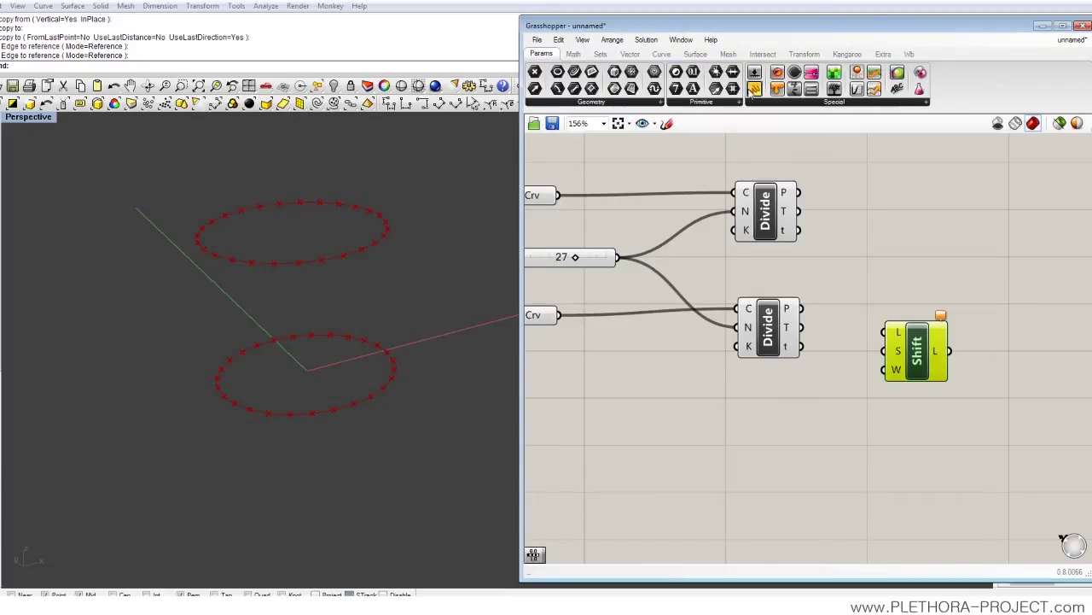
{"action": "left_click_drag", "start_coordinate": [754, 89], "coordinate": [894, 295]}
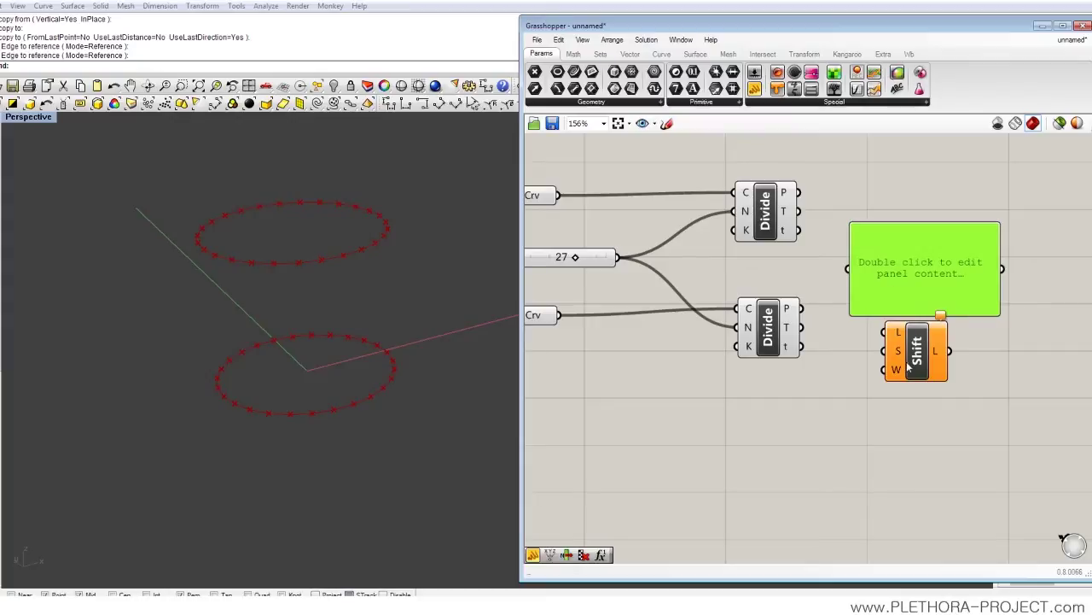
{"action": "left_click_drag", "start_coordinate": [908, 365], "coordinate": [966, 381]}
{"action": "left_click_drag", "start_coordinate": [801, 308], "coordinate": [849, 269]}
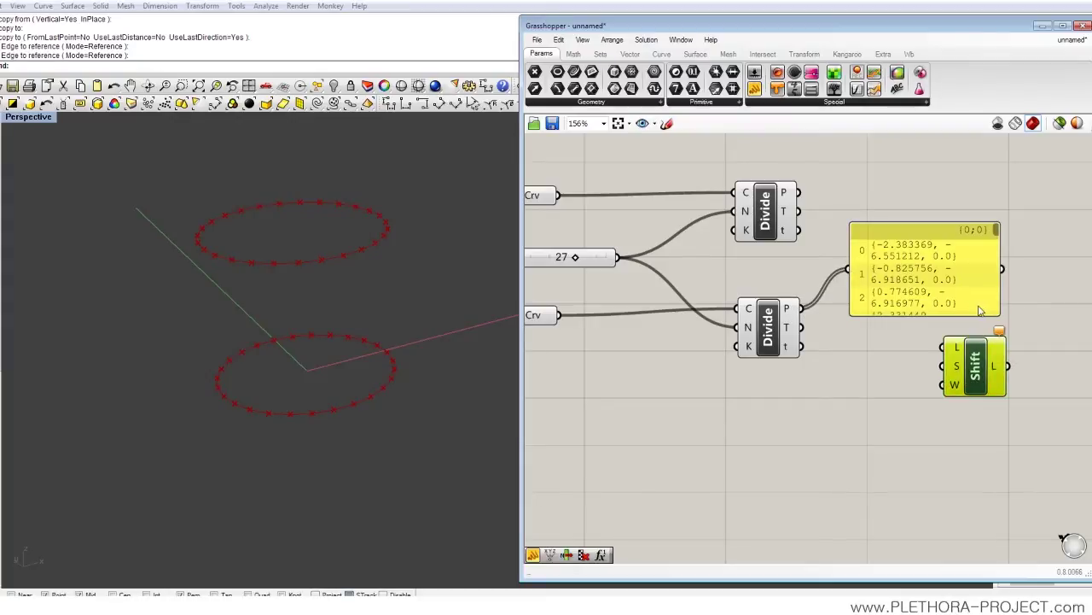
{"action": "left_click_drag", "start_coordinate": [996, 313], "coordinate": [1071, 328]}
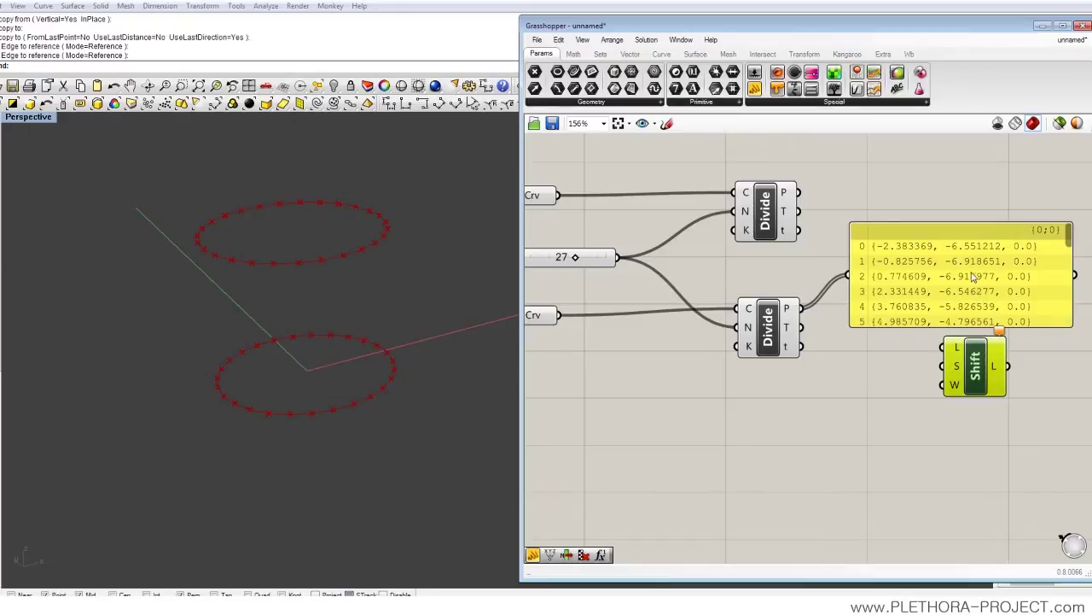
Delete the panel that lists the lower circle's division points.
{"action": "left_click", "coordinate": [971, 276]}
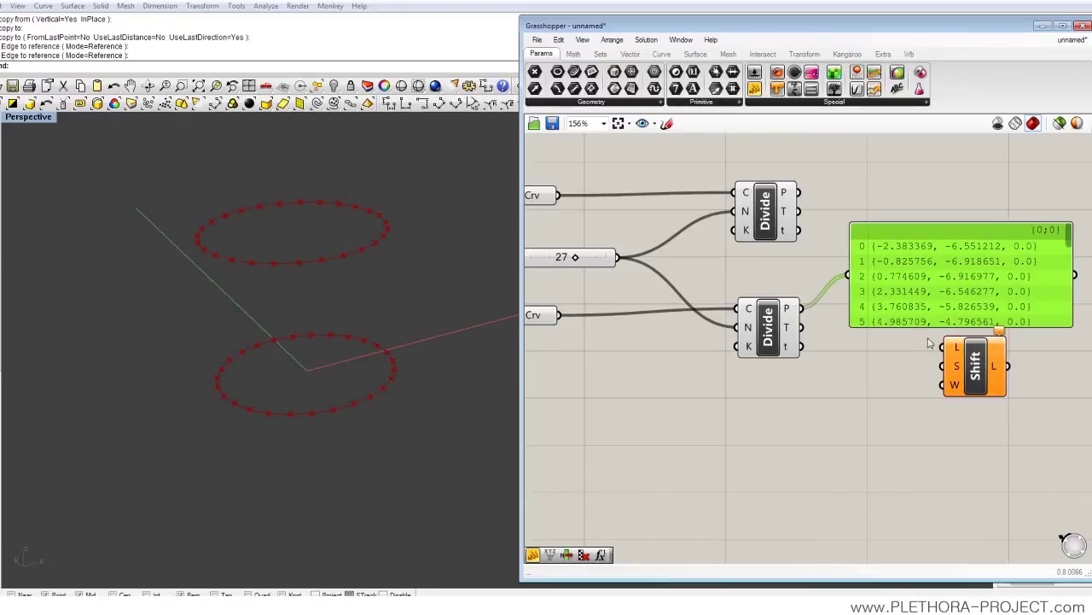
{"action": "left_click_drag", "start_coordinate": [900, 320], "coordinate": [897, 297]}
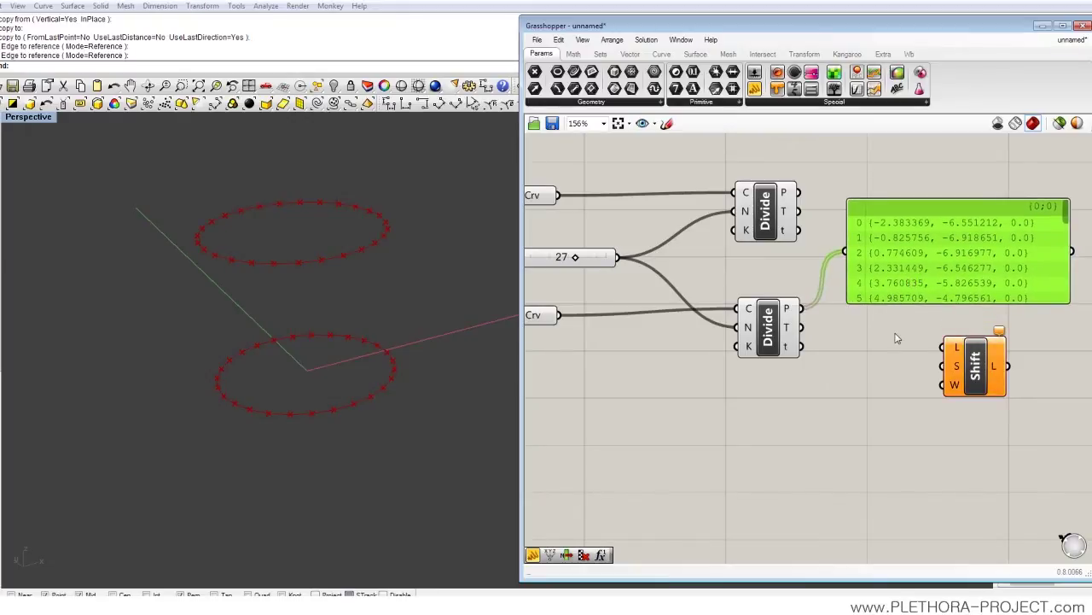
{"action": "right_click_drag", "start_coordinate": [897, 338], "coordinate": [849, 363]}
{"action": "key", "text": "Delete"}
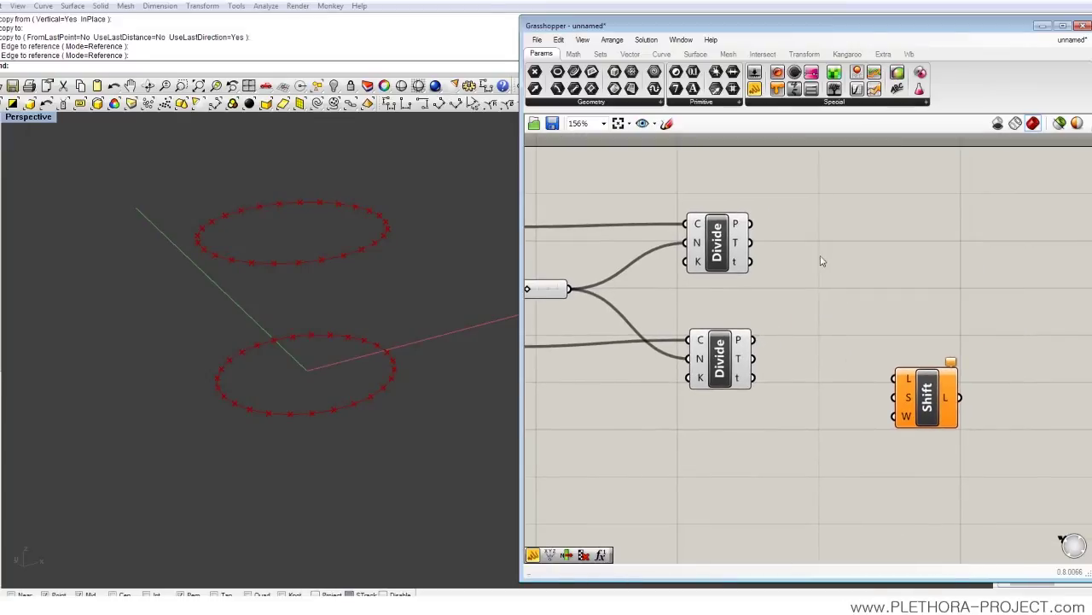
Add a Line component and connect the upper Divide Curve's P output to A and the lower one's P output to B.
{"action": "double_click", "coordinate": [907, 289]}
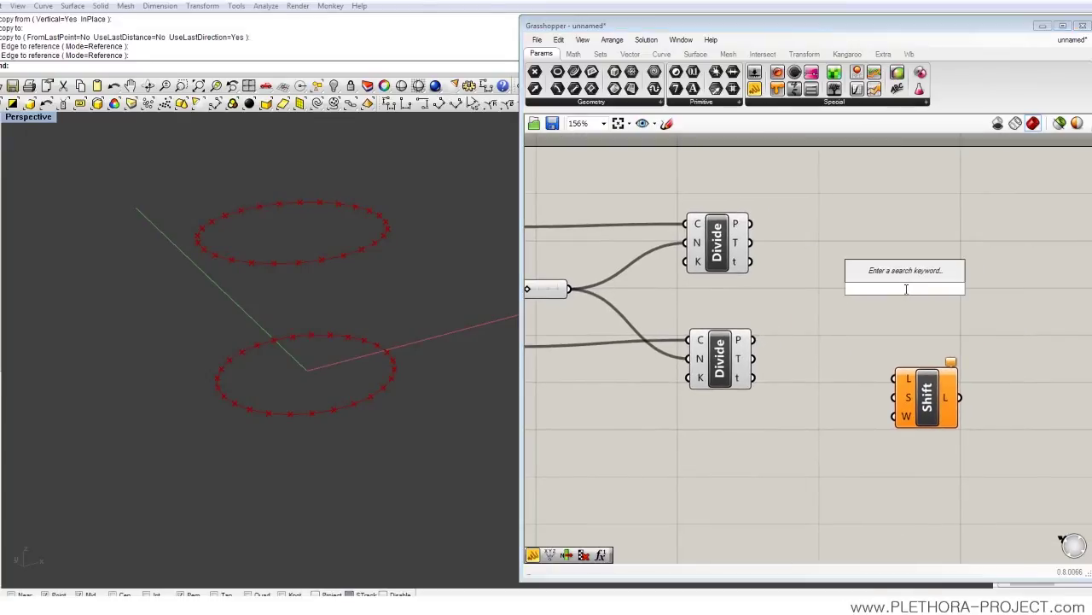
{"action": "type", "text": "LIN"}
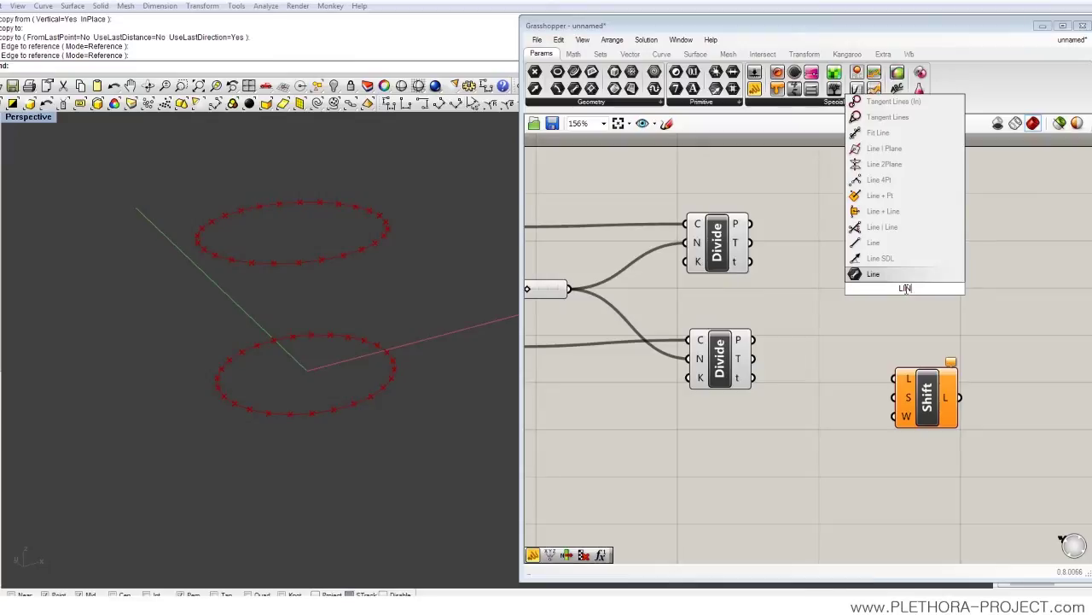
{"action": "left_click", "coordinate": [860, 274]}
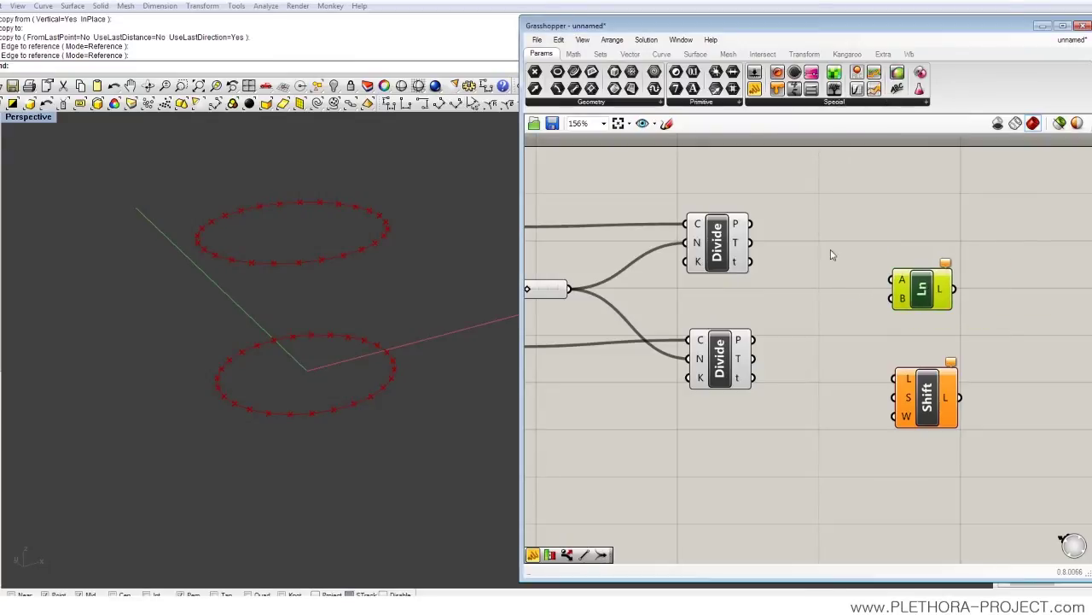
{"action": "left_click_drag", "start_coordinate": [751, 224], "coordinate": [892, 279]}
{"action": "left_click_drag", "start_coordinate": [754, 339], "coordinate": [892, 298]}
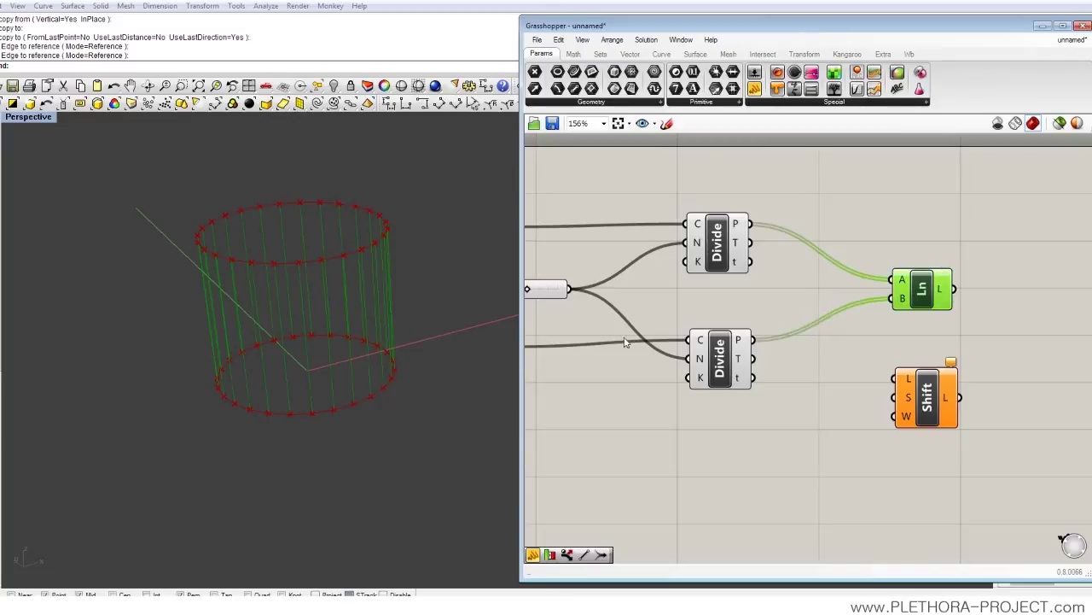
Set the shared division slider to 17.
{"action": "right_click_drag", "start_coordinate": [556, 316], "coordinate": [658, 319]}
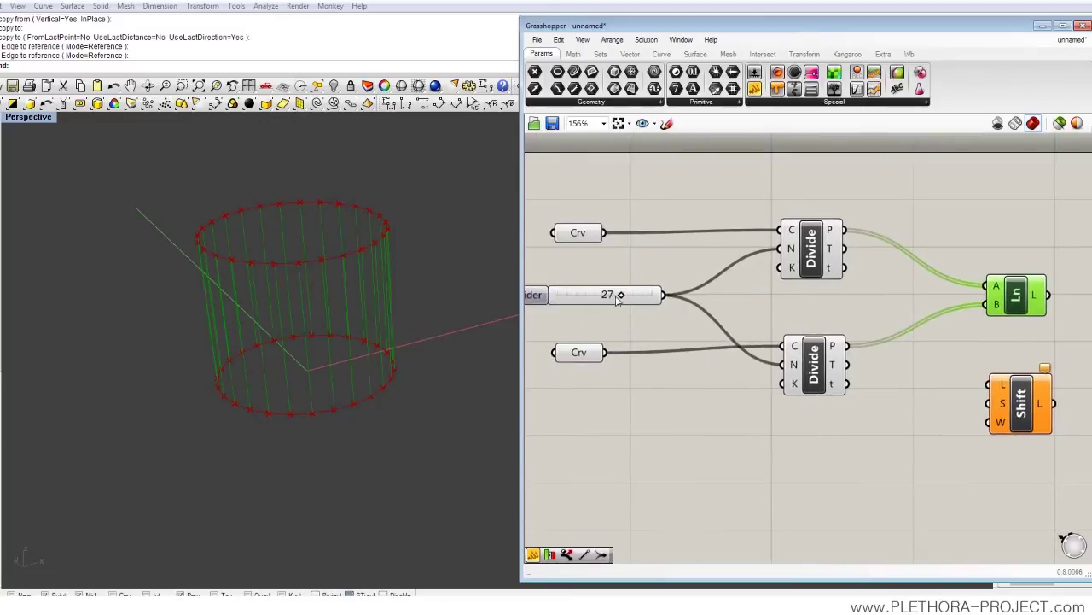
{"action": "left_click_drag", "start_coordinate": [618, 296], "coordinate": [597, 301]}
{"action": "right_click_drag", "start_coordinate": [971, 357], "coordinate": [894, 355]}
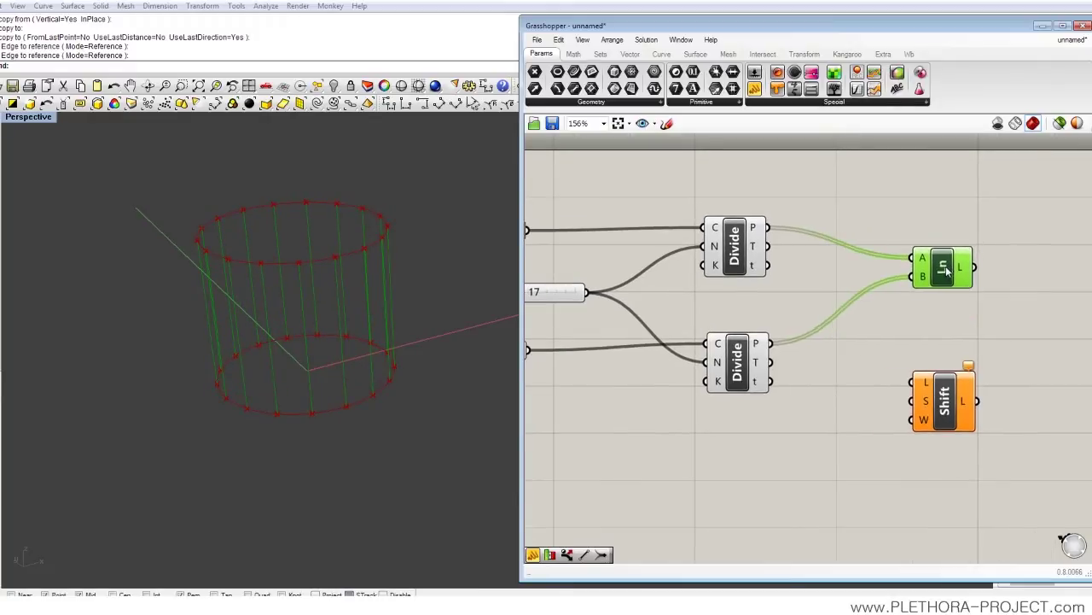
Place Shift List next to the lower Divide Curve and connect that component's P output to the L input.
{"action": "left_click_drag", "start_coordinate": [944, 401], "coordinate": [939, 354]}
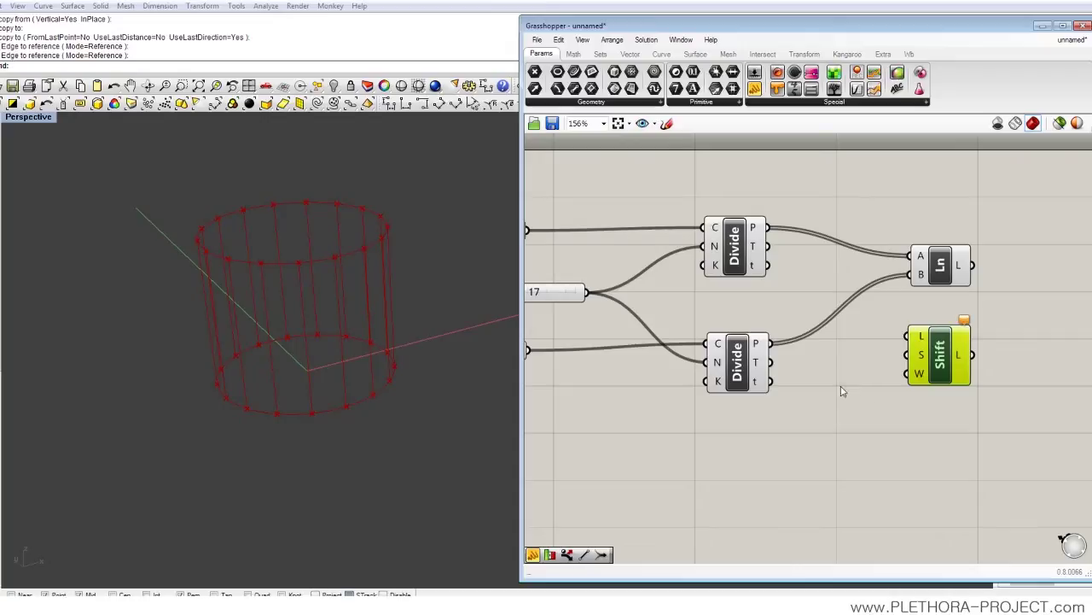
{"action": "left_click_drag", "start_coordinate": [939, 373], "coordinate": [859, 381]}
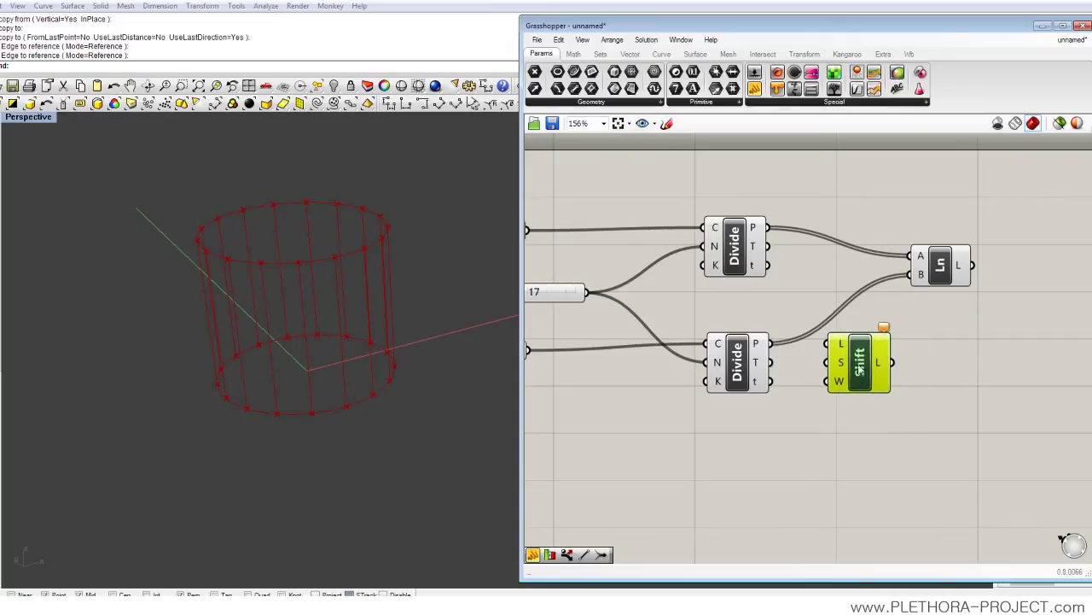
{"action": "left_click_drag", "start_coordinate": [769, 344], "coordinate": [878, 379]}
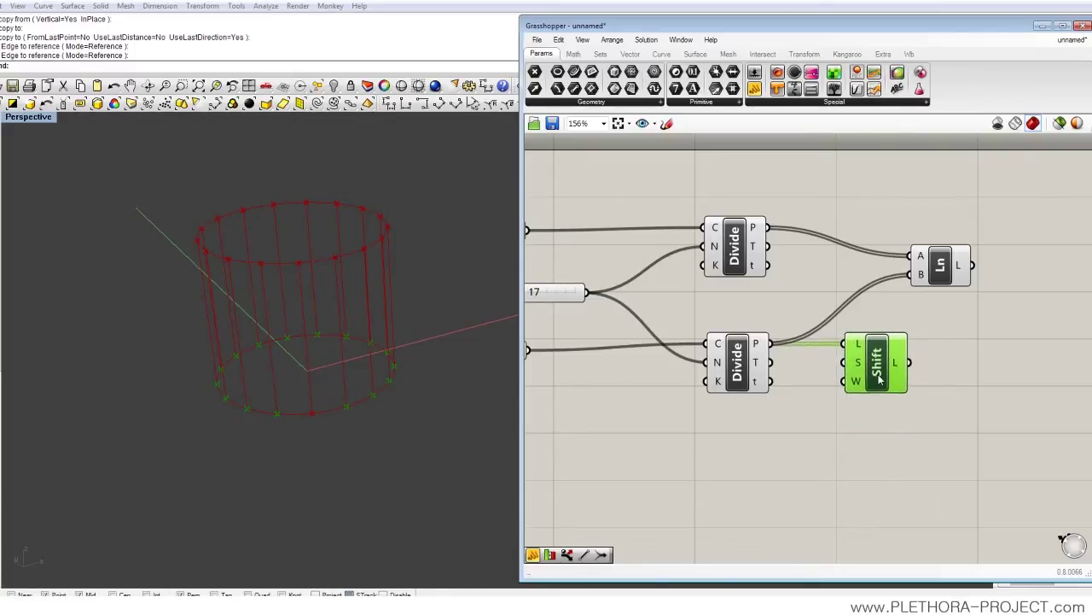
{"action": "mouse_move", "coordinate": [862, 367]}
{"action": "left_click_drag", "start_coordinate": [893, 377], "coordinate": [911, 406]}
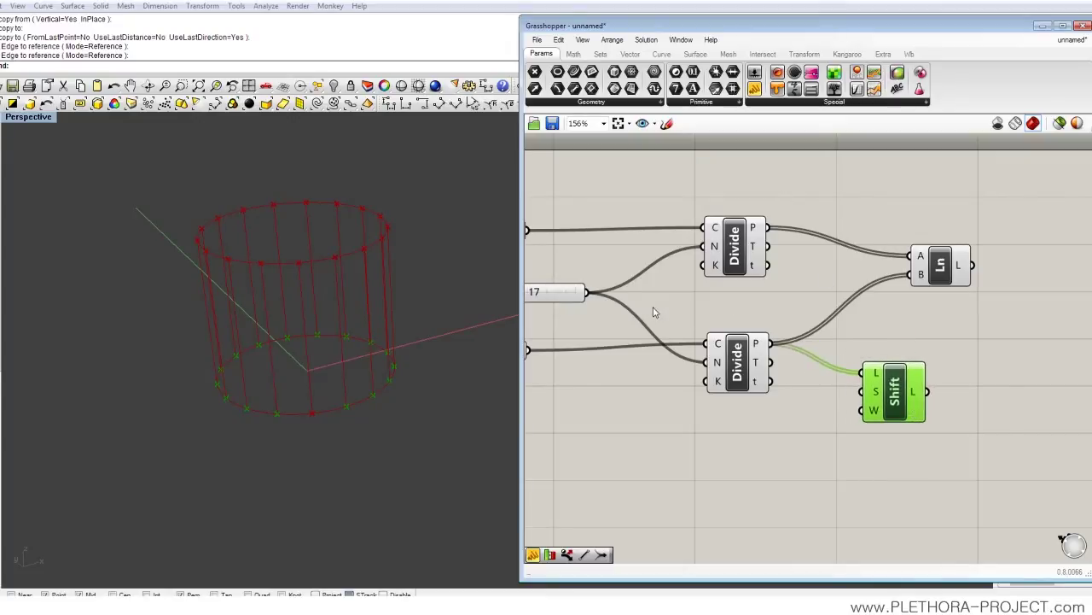
Duplicate the number slider below the lower Divide Curve, connect the copy to Shift List's S input and keep it at 0.
{"action": "right_click_drag", "start_coordinate": [653, 312], "coordinate": [694, 314]}
{"action": "left_click", "coordinate": [597, 295]}
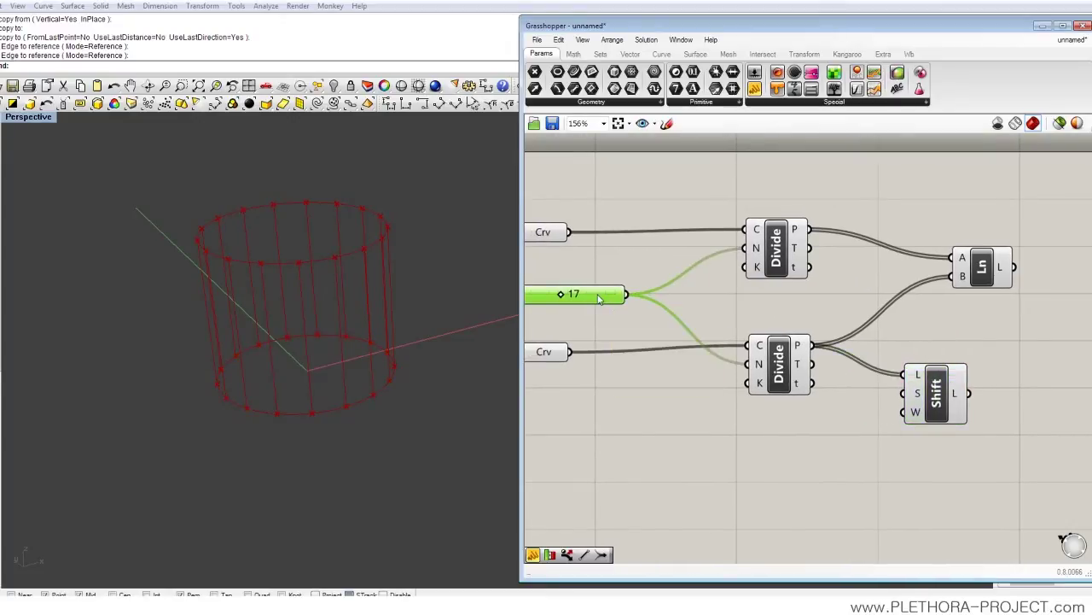
{"action": "left_click_drag", "start_coordinate": [599, 297], "coordinate": [720, 430], "text": "alt"}
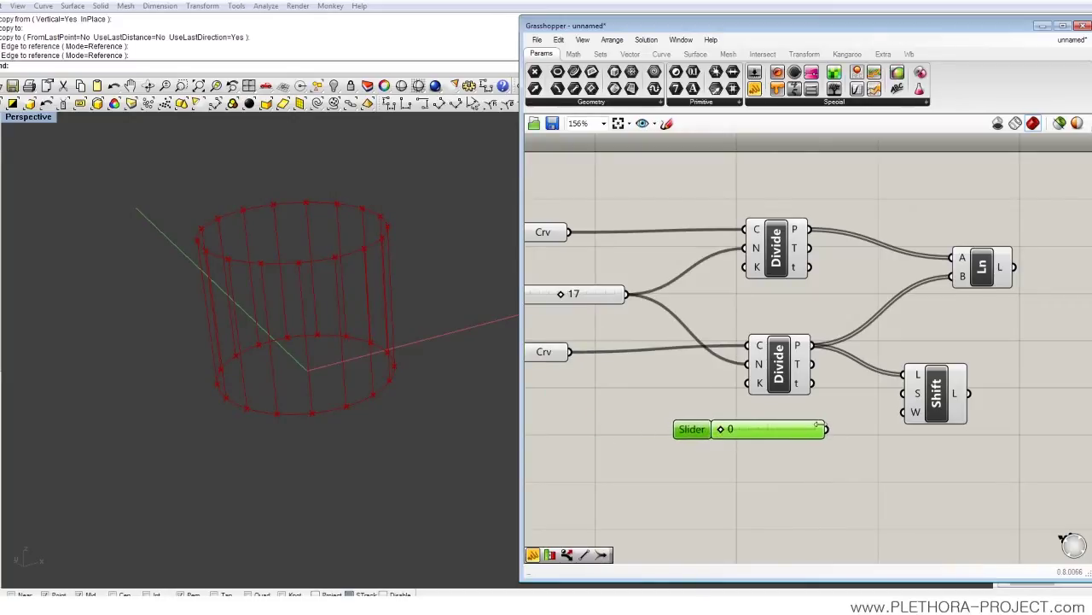
{"action": "left_click_drag", "start_coordinate": [826, 430], "coordinate": [903, 394]}
{"action": "mouse_move", "coordinate": [722, 431]}
{"action": "left_mouse_down"}
{"action": "mouse_move", "coordinate": [739, 432]}
{"action": "mouse_move", "coordinate": [722, 434]}
{"action": "left_mouse_up"}
Move the Line component further away and replace its B input source with Shift List's L output.
{"action": "left_click_drag", "start_coordinate": [980, 280], "coordinate": [1014, 280]}
{"action": "right_click_drag", "start_coordinate": [953, 336], "coordinate": [824, 334]}
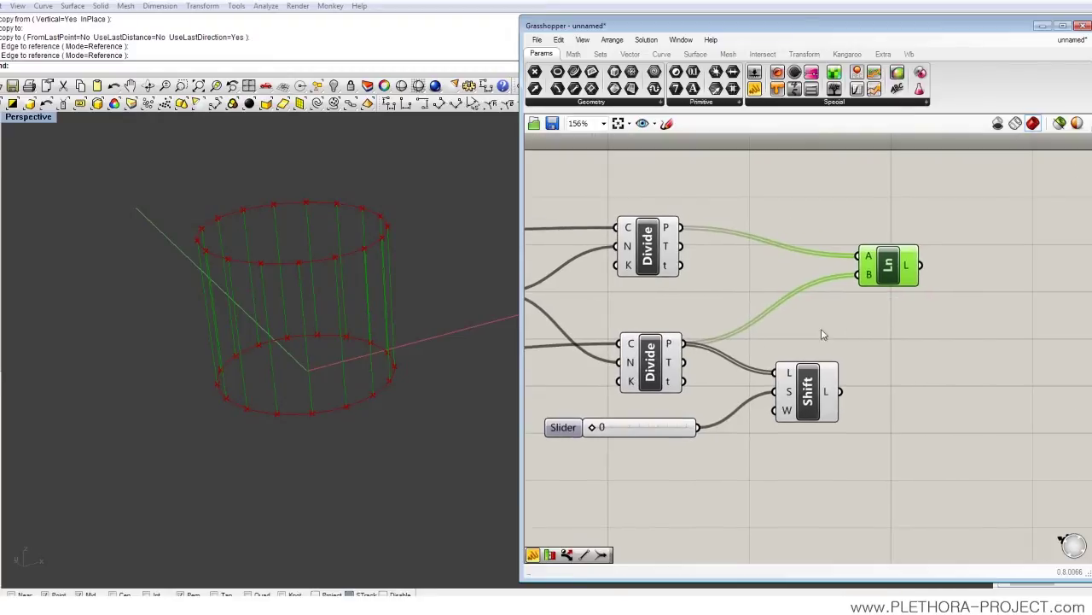
{"action": "left_click", "coordinate": [650, 350]}
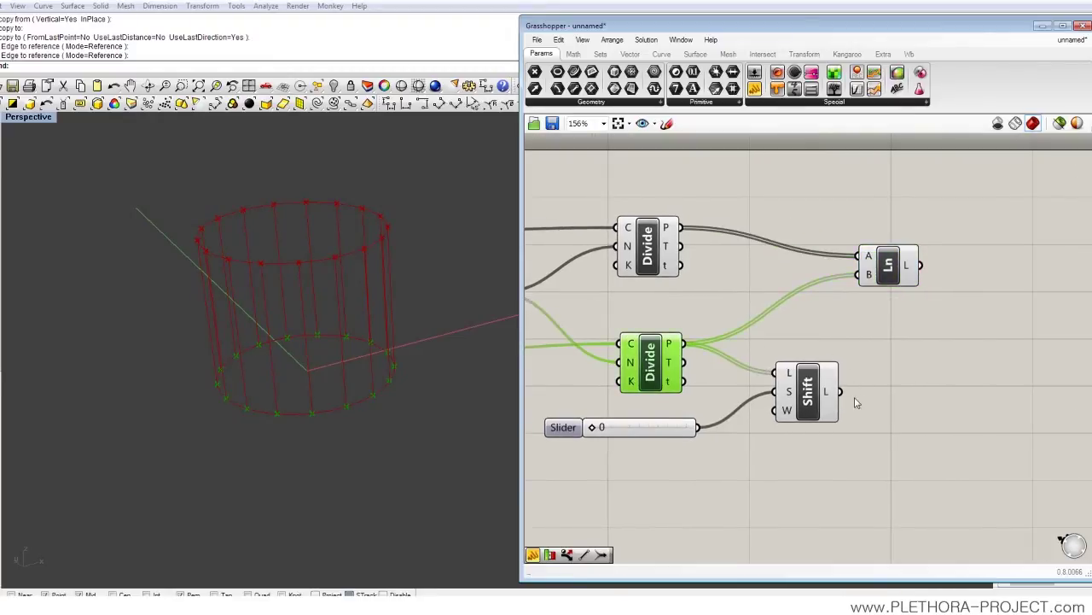
{"action": "left_click_drag", "start_coordinate": [841, 392], "coordinate": [982, 293]}
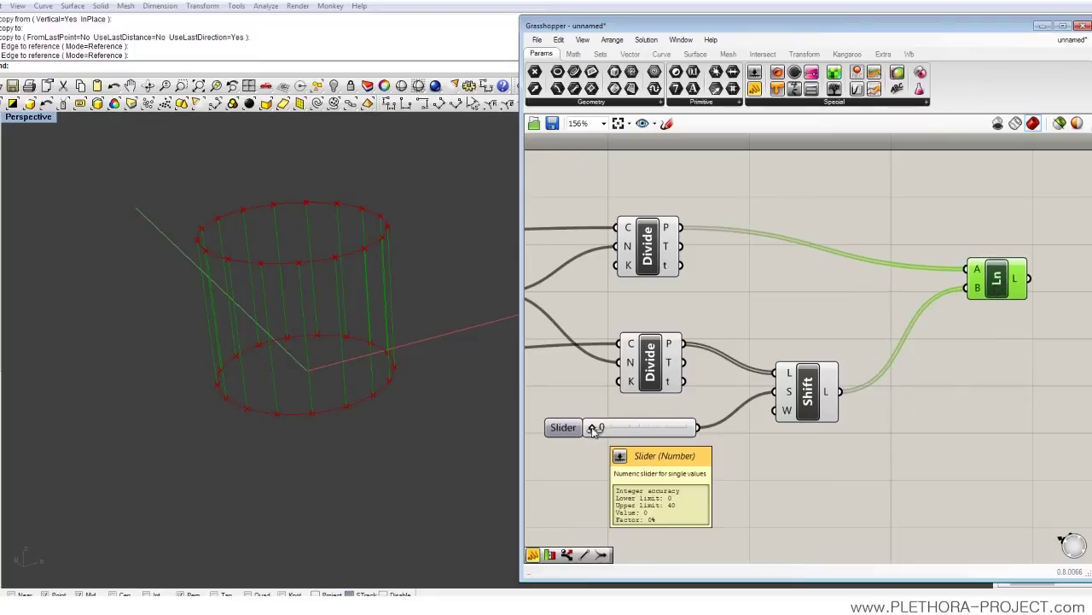
Set the shift slider to 1 and inspect the lines between the two circles.
{"action": "left_click_drag", "start_coordinate": [593, 430], "coordinate": [597, 430]}
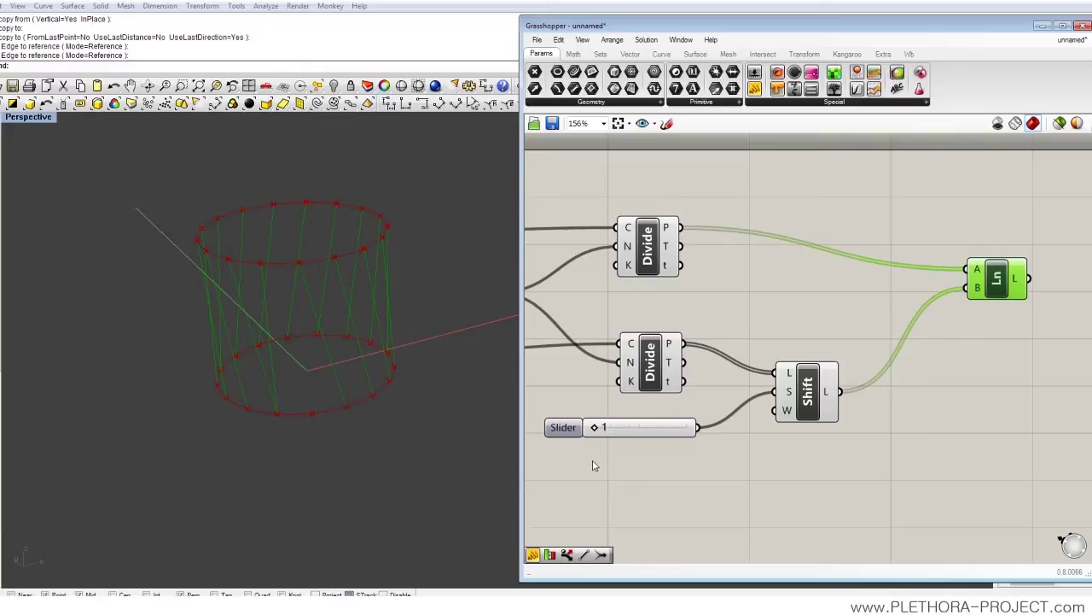
{"action": "right_click_drag", "start_coordinate": [369, 423], "coordinate": [322, 470]}
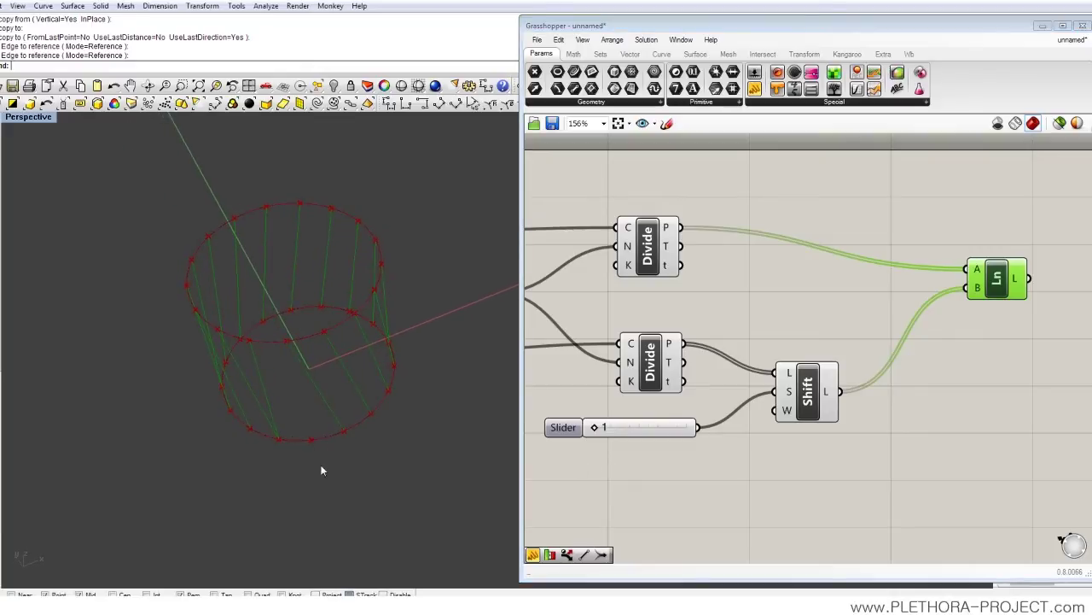
{"action": "right_click_drag", "start_coordinate": [288, 365], "coordinate": [309, 317]}
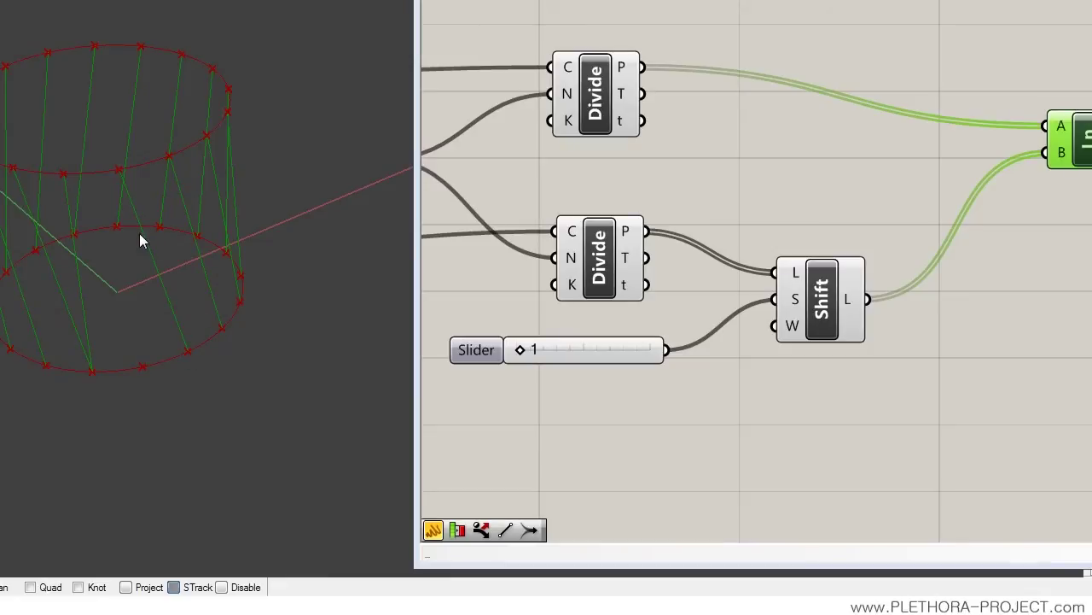
{"action": "right_click_drag", "start_coordinate": [130, 212], "coordinate": [150, 297]}
{"action": "right_click_drag", "start_coordinate": [127, 243], "coordinate": [171, 292]}
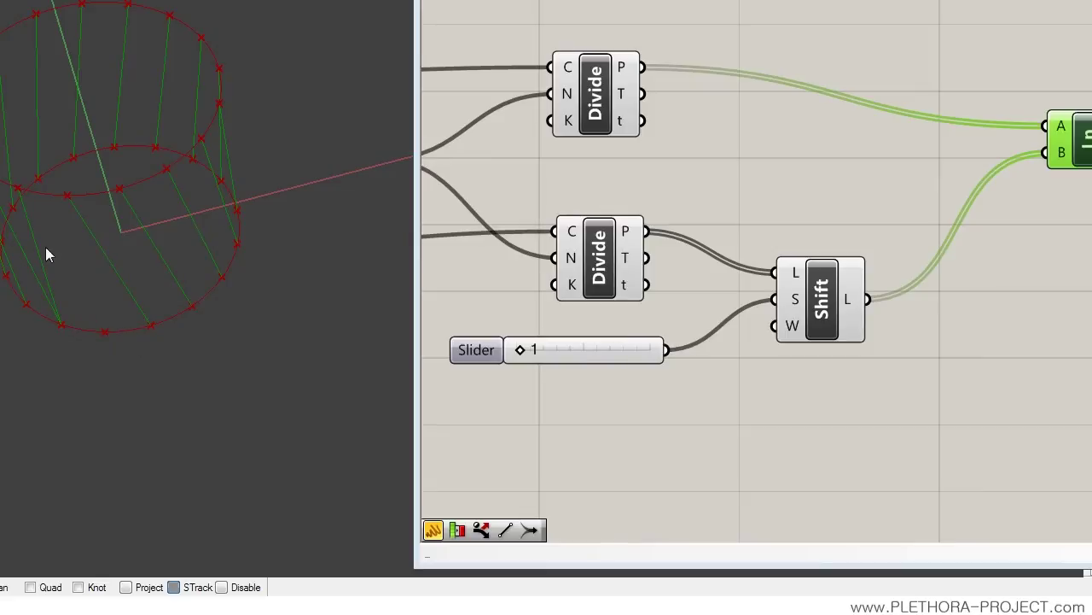
{"action": "right_click_drag", "start_coordinate": [68, 180], "coordinate": [55, 261]}
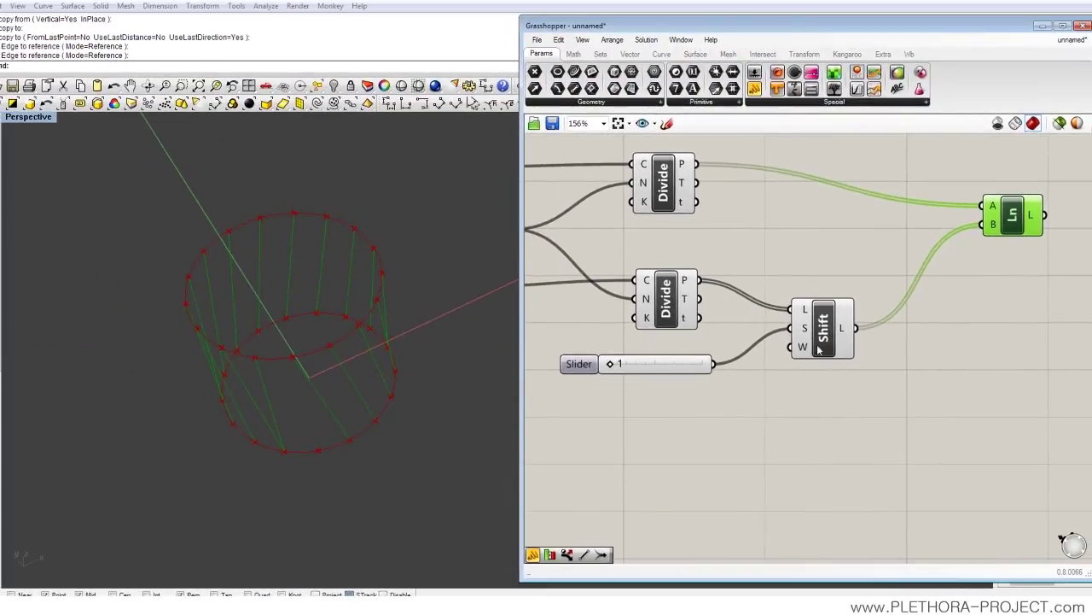
Set the Boolean value of Shift List's W (wrap) input to True.
{"action": "mouse_move", "coordinate": [806, 352]}
{"action": "right_click", "coordinate": [802, 350]}
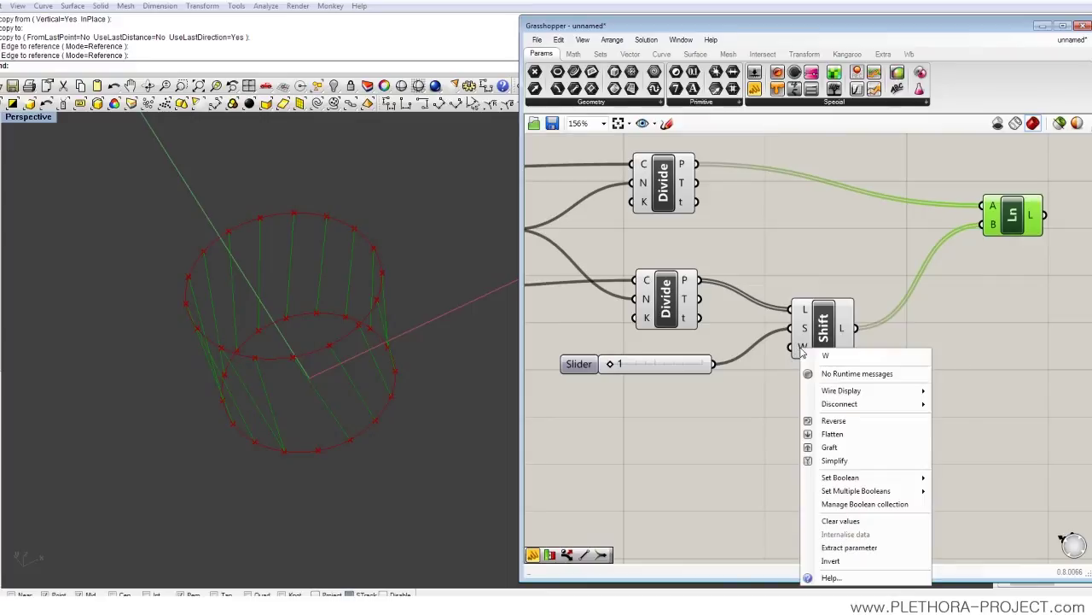
{"action": "mouse_move", "coordinate": [826, 481]}
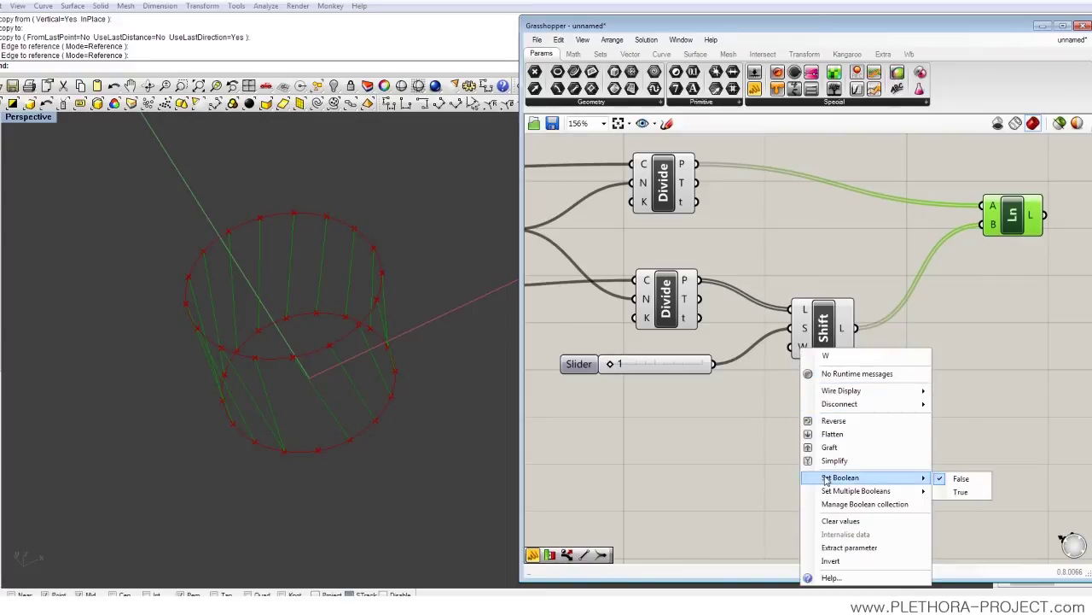
{"action": "left_click", "coordinate": [968, 495]}
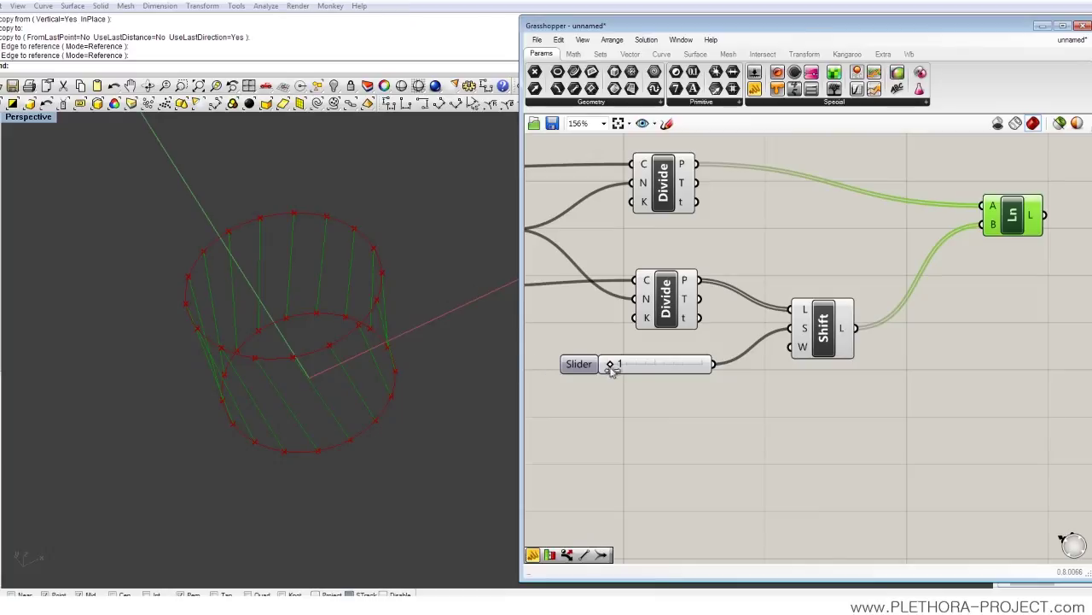
Raise the shift slider to 4 and then to 6, viewing the twisted lines between the circles from the side.
{"action": "left_click_drag", "start_coordinate": [616, 365], "coordinate": [624, 366]}
{"action": "right_click_drag", "start_coordinate": [257, 336], "coordinate": [239, 236]}
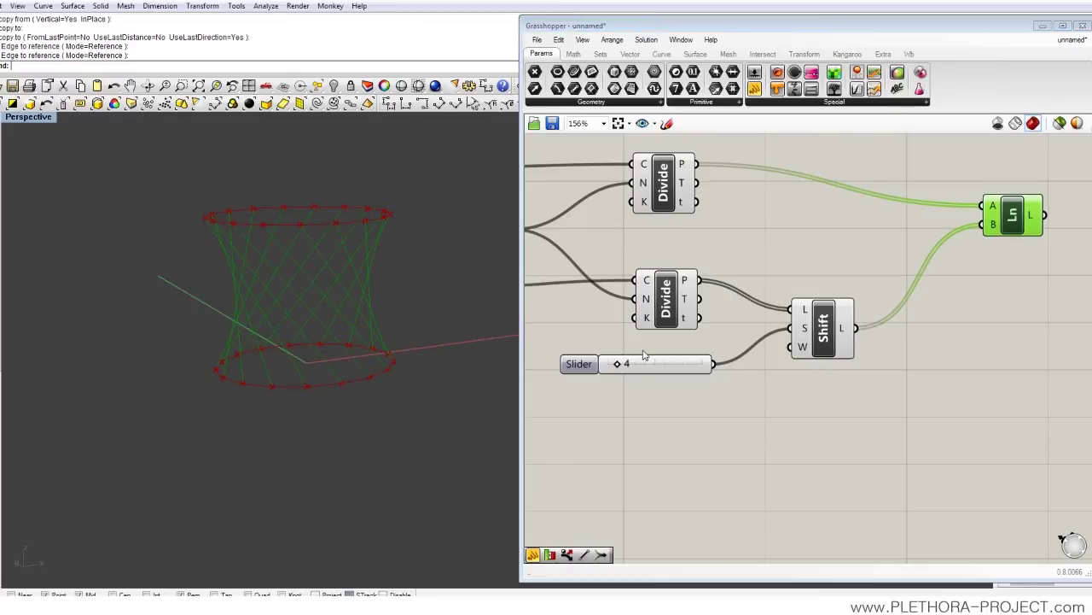
{"action": "left_click_drag", "start_coordinate": [620, 365], "coordinate": [626, 365]}
Set the slider that feeds the N inputs of both Divide Curve components to 40.
{"action": "right_click_drag", "start_coordinate": [625, 366], "coordinate": [715, 380]}
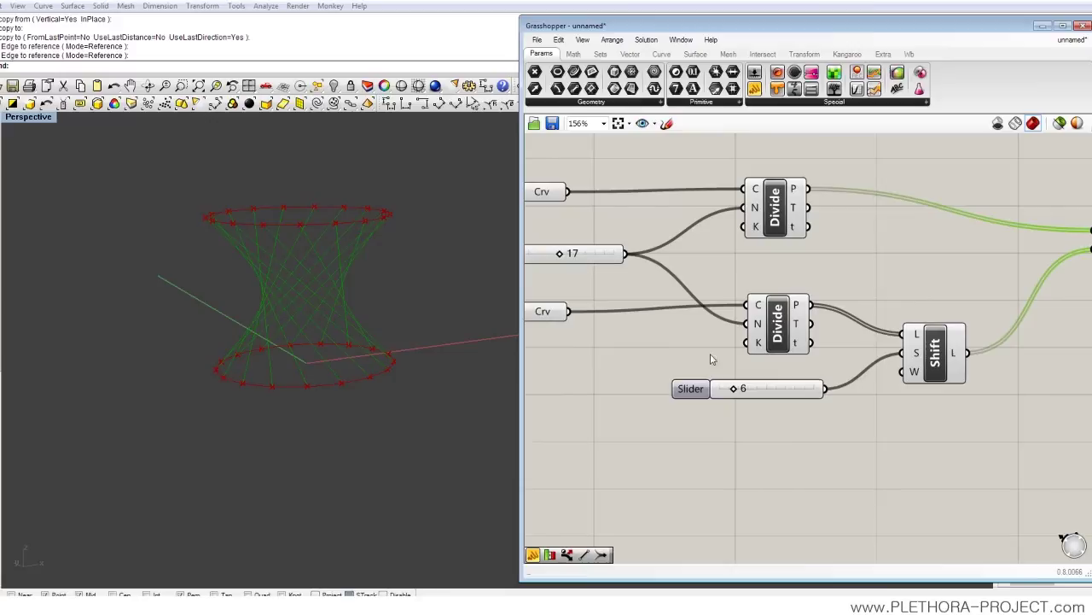
{"action": "scroll", "coordinate": [715, 380], "scroll_direction": "down", "scroll_amount": 2}
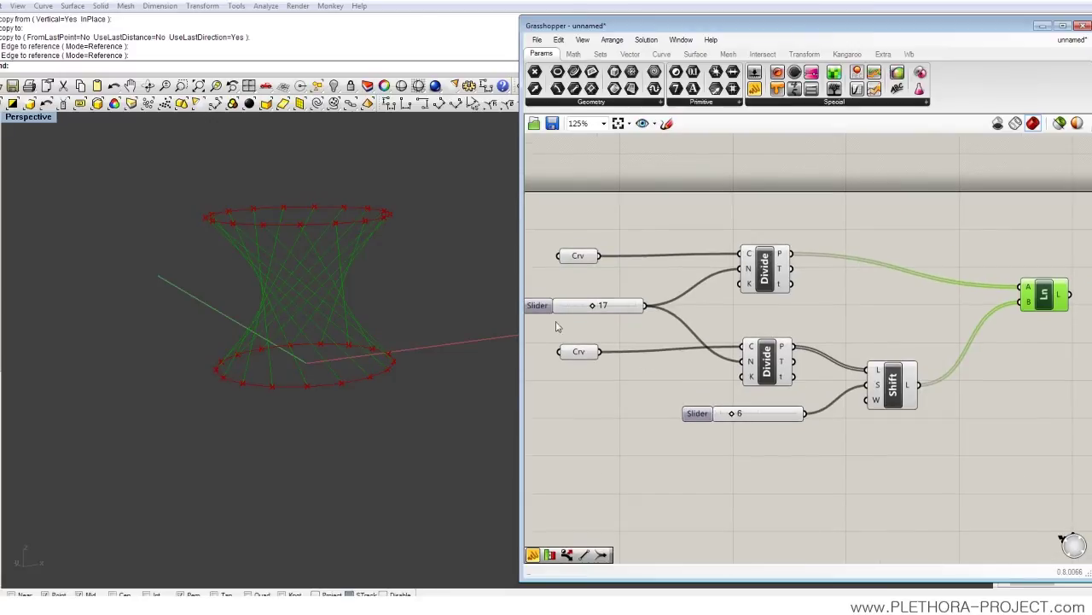
{"action": "left_click_drag", "start_coordinate": [594, 309], "coordinate": [663, 313]}
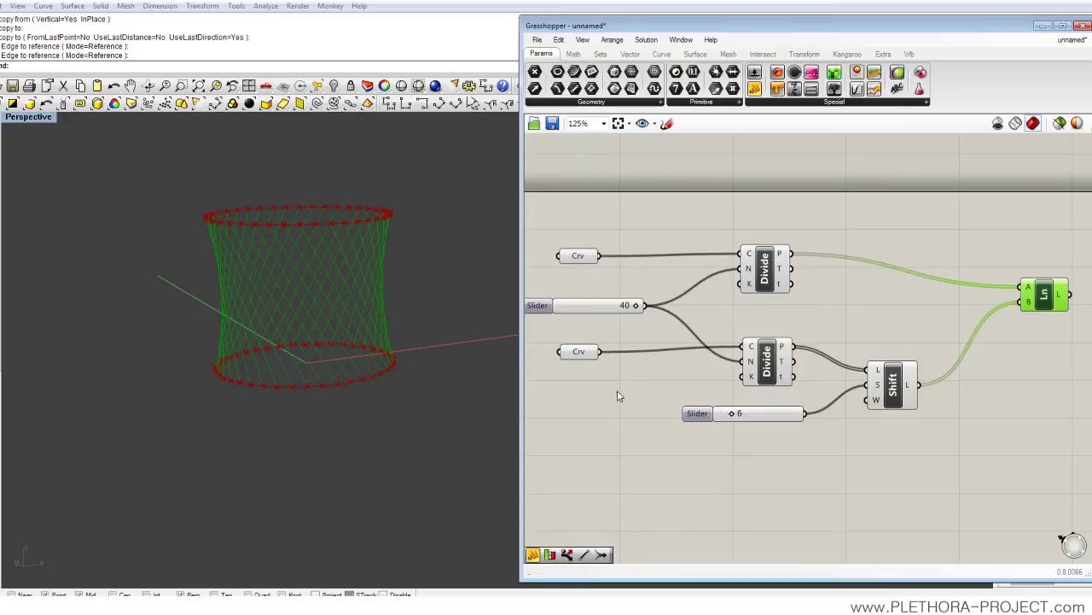
Set the shift slider to 12 and then to 15, inspecting the line surface between the circles from several angles.
{"action": "right_click_drag", "start_coordinate": [737, 459], "coordinate": [707, 446]}
{"action": "left_click_drag", "start_coordinate": [701, 400], "coordinate": [714, 400]}
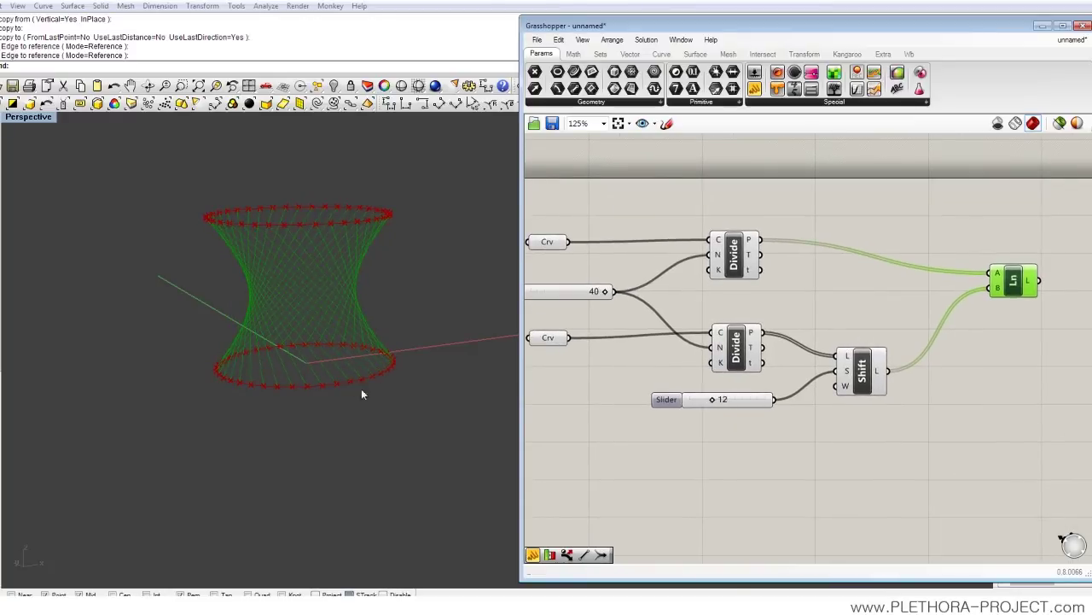
{"action": "right_click_drag", "start_coordinate": [361, 389], "coordinate": [226, 384]}
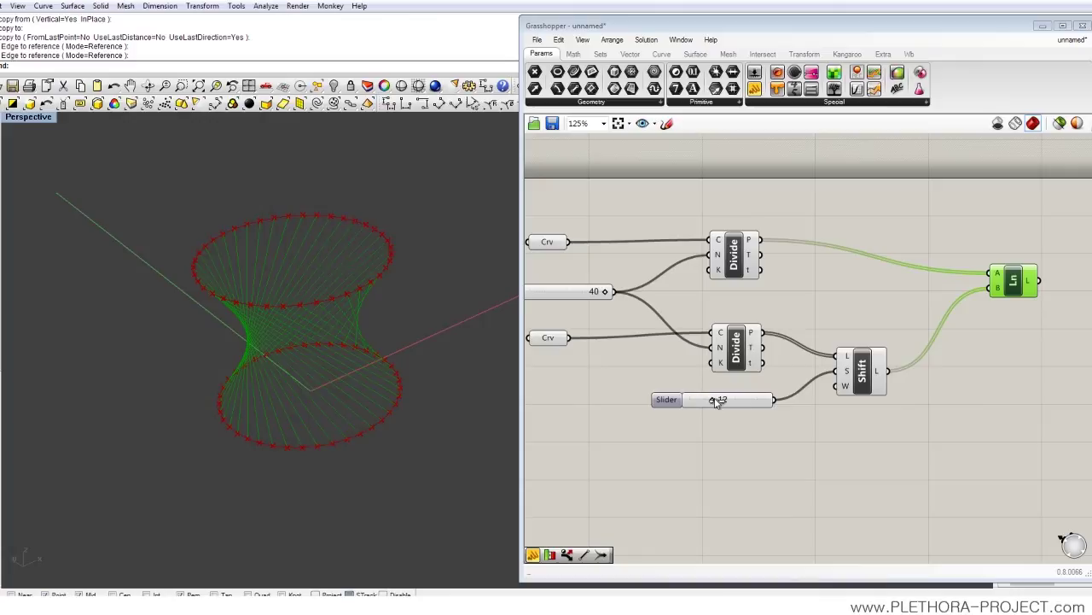
{"action": "left_click_drag", "start_coordinate": [717, 401], "coordinate": [718, 401]}
{"action": "right_click_drag", "start_coordinate": [461, 398], "coordinate": [367, 328]}
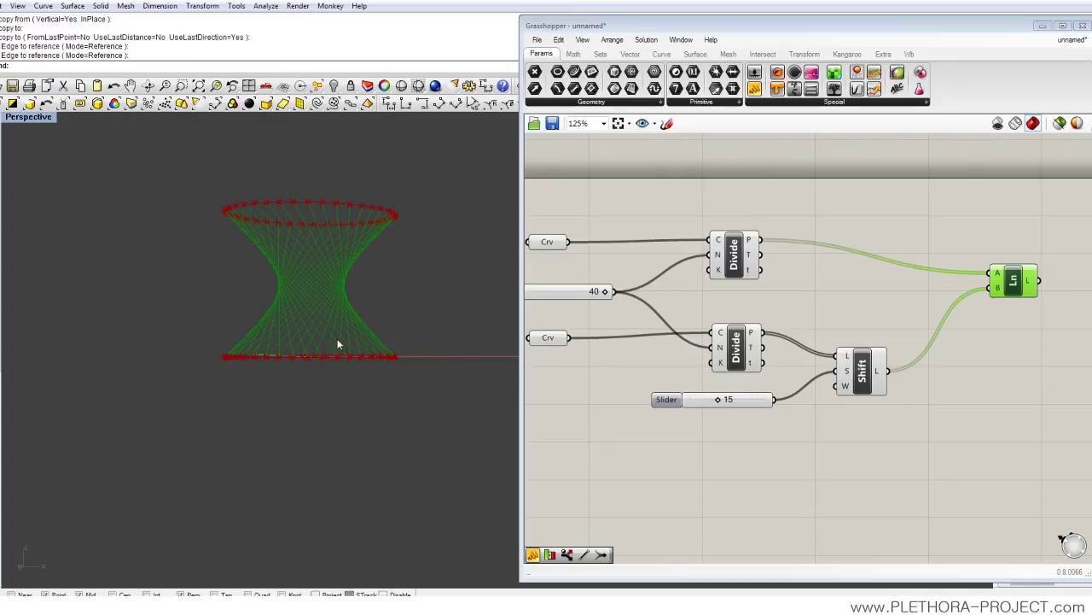
{"action": "right_click_drag", "start_coordinate": [337, 345], "coordinate": [292, 391]}
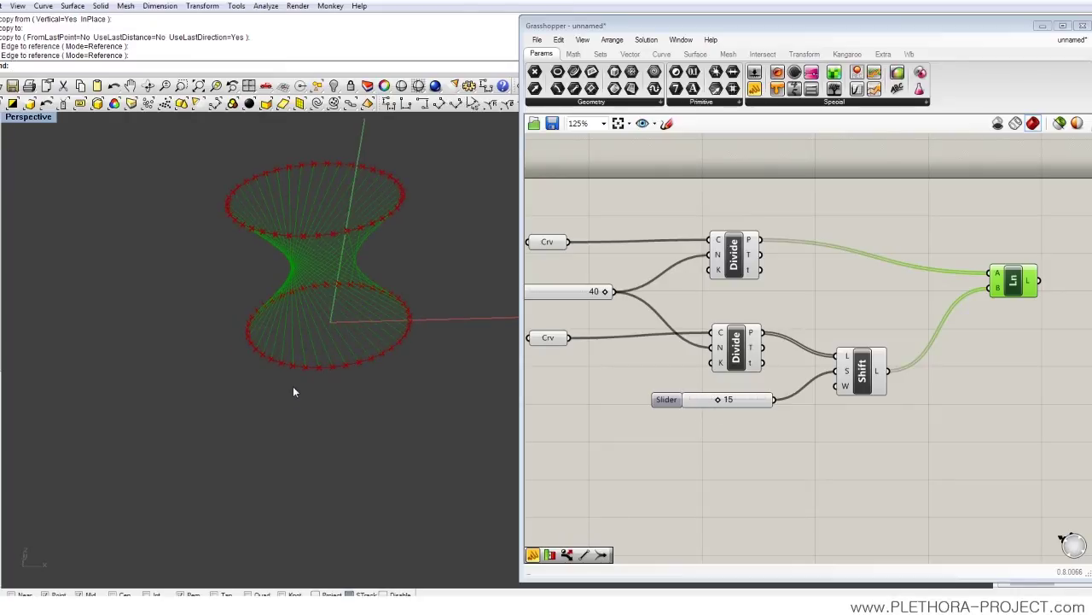
Tidy the layout by moving Shift List slightly up and the Line component slightly closer to it.
{"action": "left_click_drag", "start_coordinate": [840, 384], "coordinate": [841, 373]}
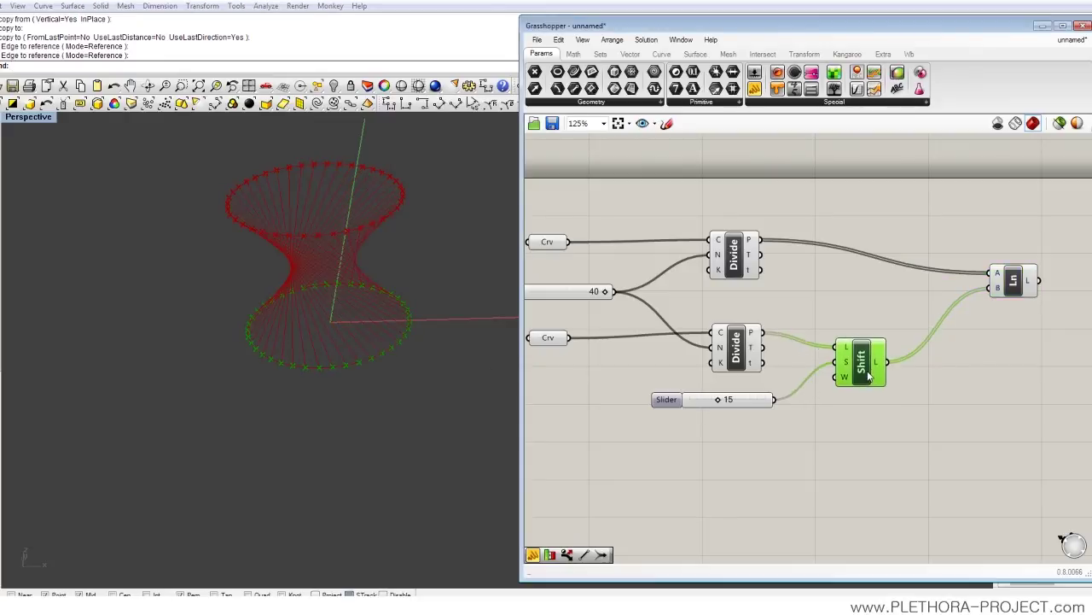
{"action": "left_click_drag", "start_coordinate": [997, 284], "coordinate": [980, 284]}
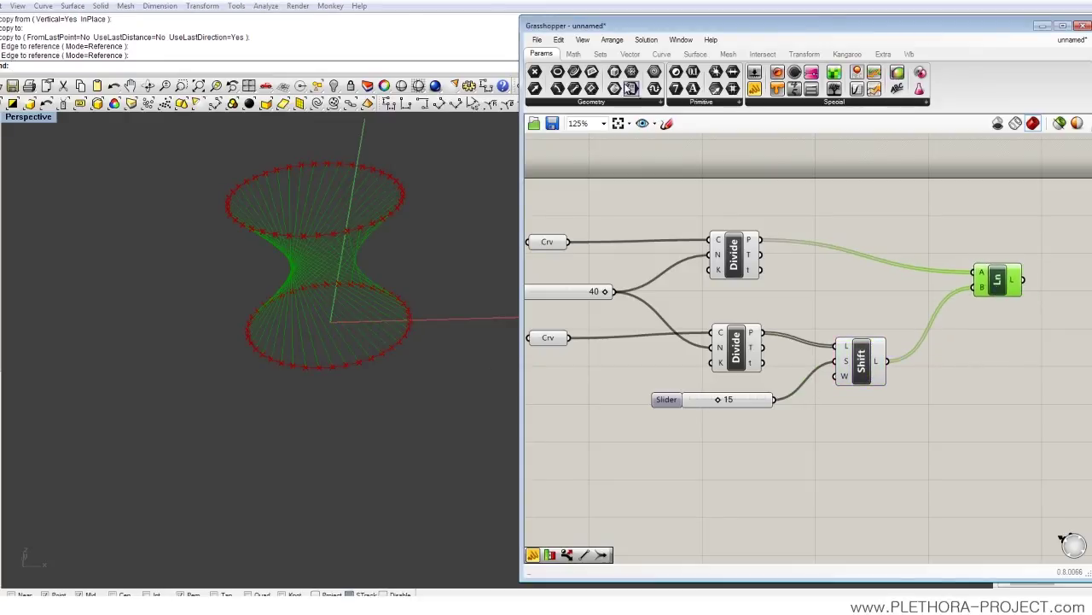
{"action": "left_click", "coordinate": [600, 54]}
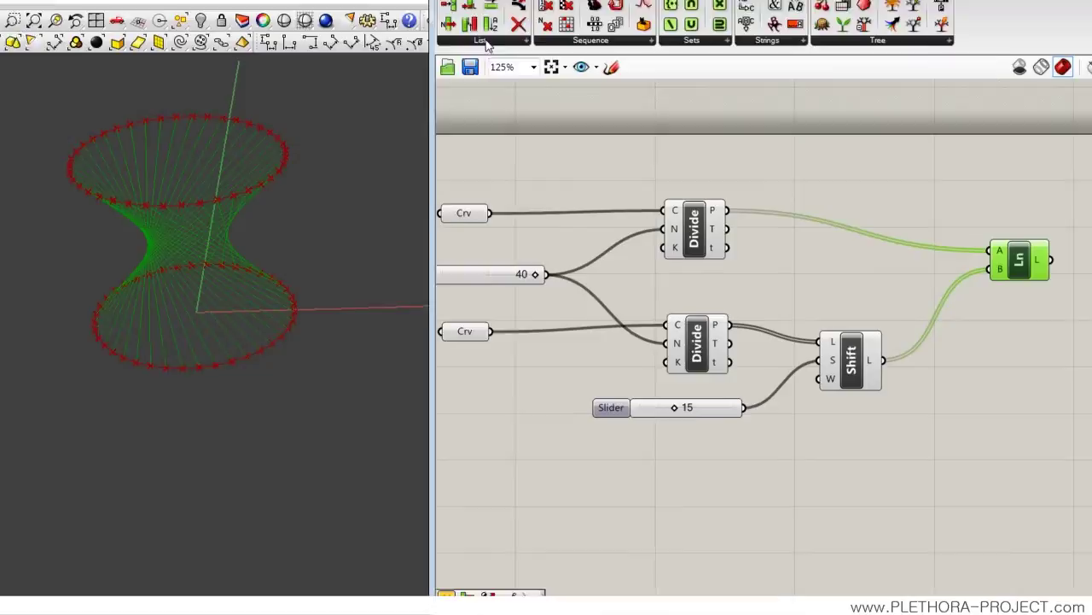
{"action": "left_click", "coordinate": [561, 101]}
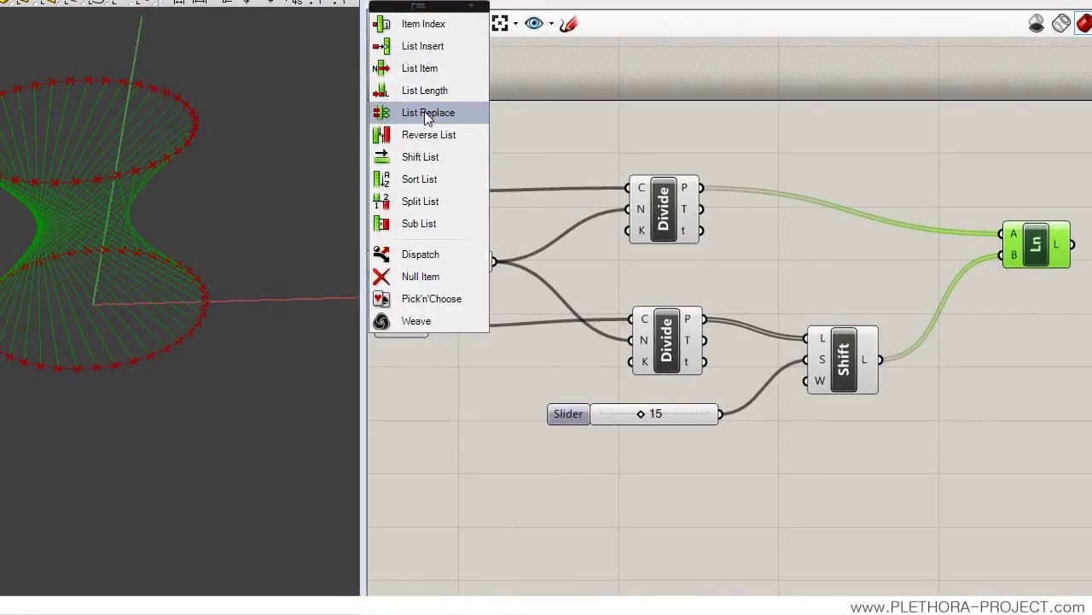
{"action": "left_click", "coordinate": [751, 131]}
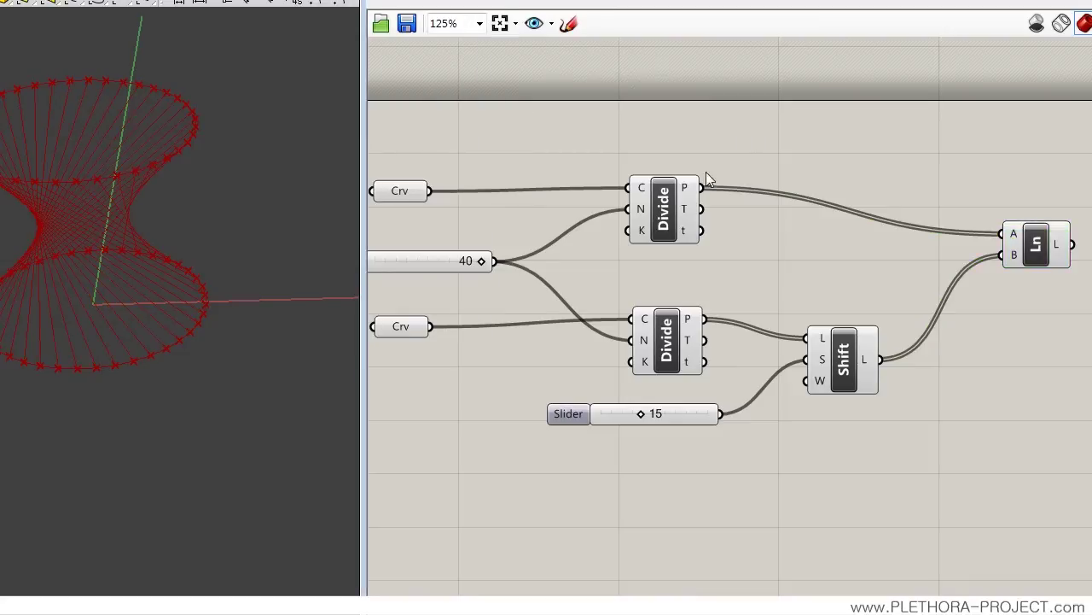
{"action": "right_click_drag", "start_coordinate": [551, 297], "coordinate": [637, 312]}
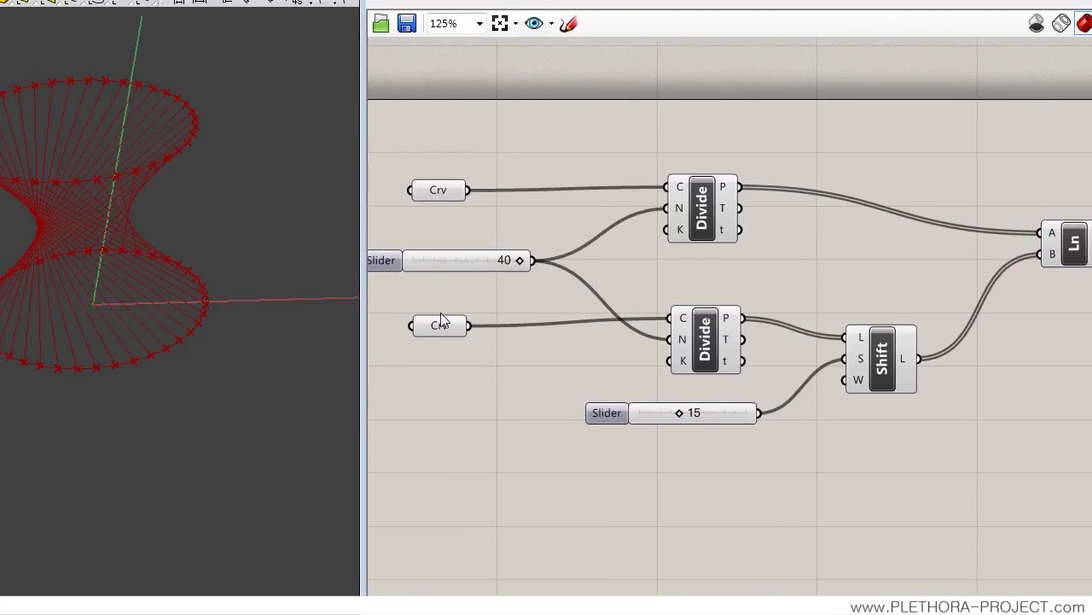